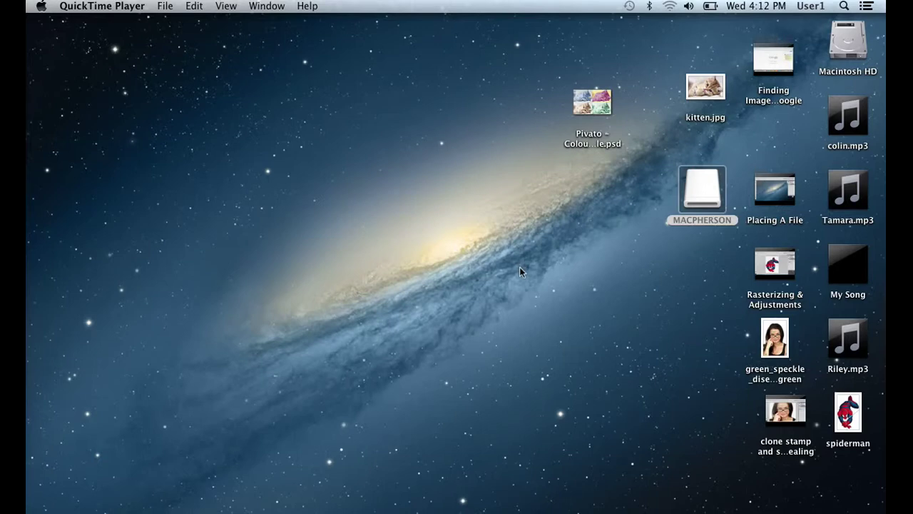
Switch to Photoshop and create a 17 × 11 inch, 300 pixels/inch CMYK document named with the surname plus "colour scheme assignment"
{"action": "left_click", "coordinate": [532, 492]}
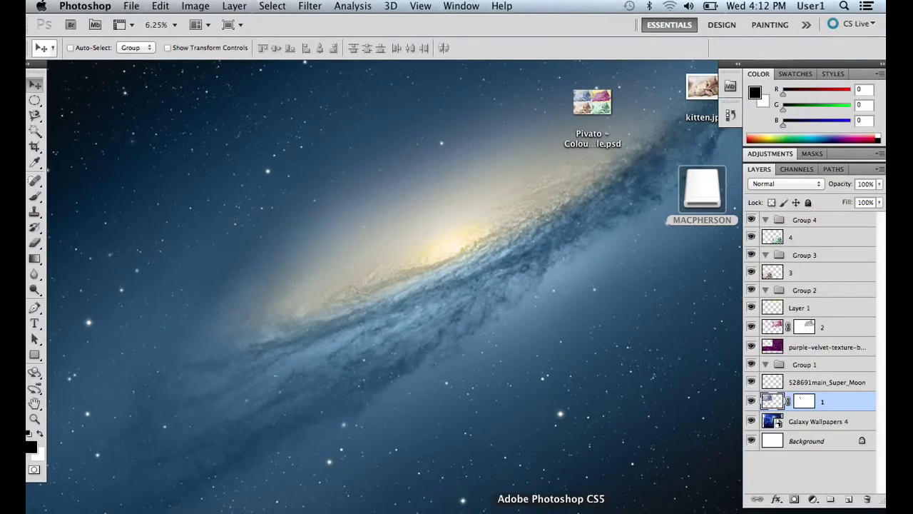
{"action": "left_click", "coordinate": [132, 7]}
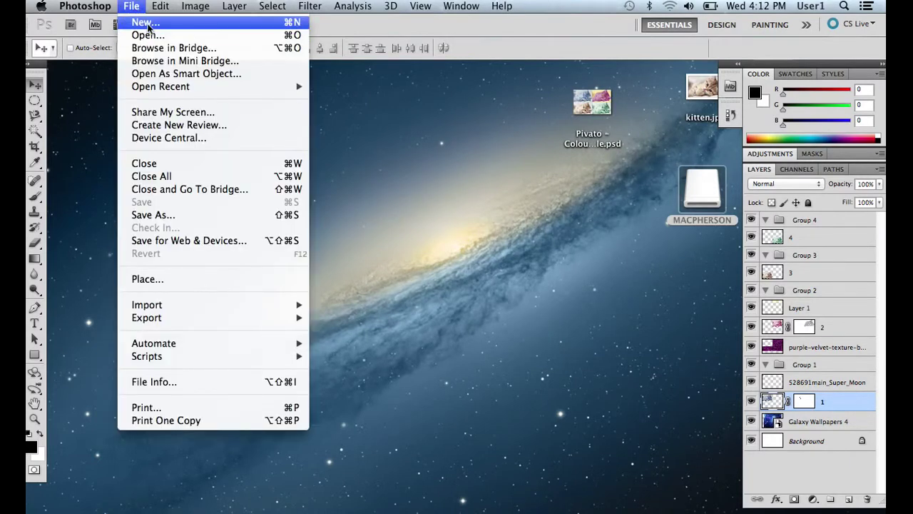
{"action": "left_click", "coordinate": [142, 22]}
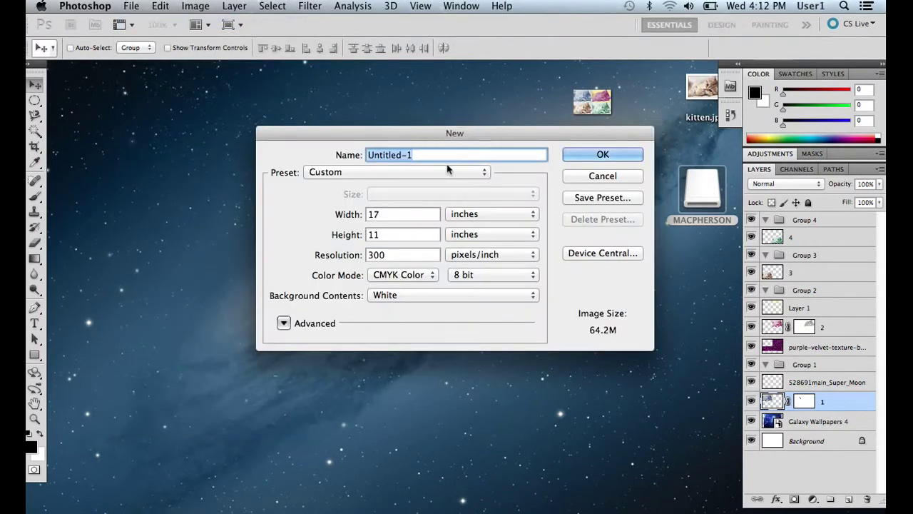
{"action": "type", "text": "Hamilto"}
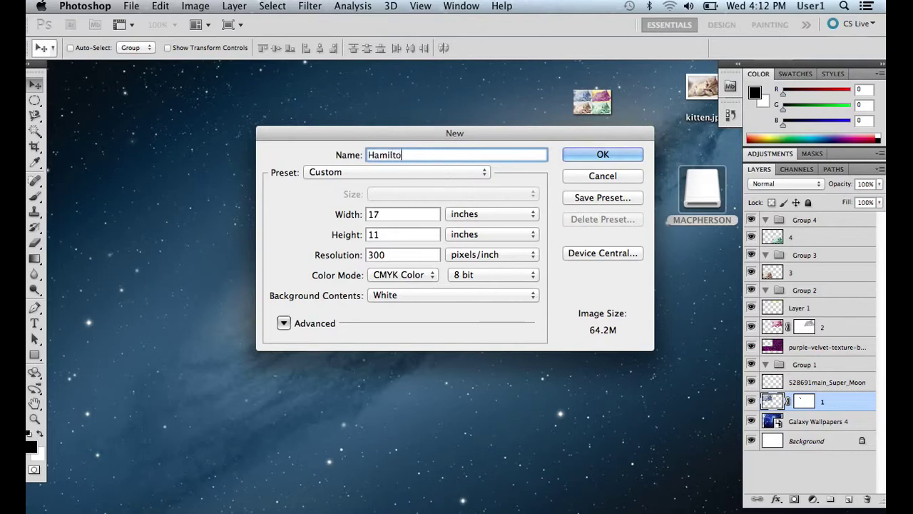
{"action": "type", "text": "n-"}
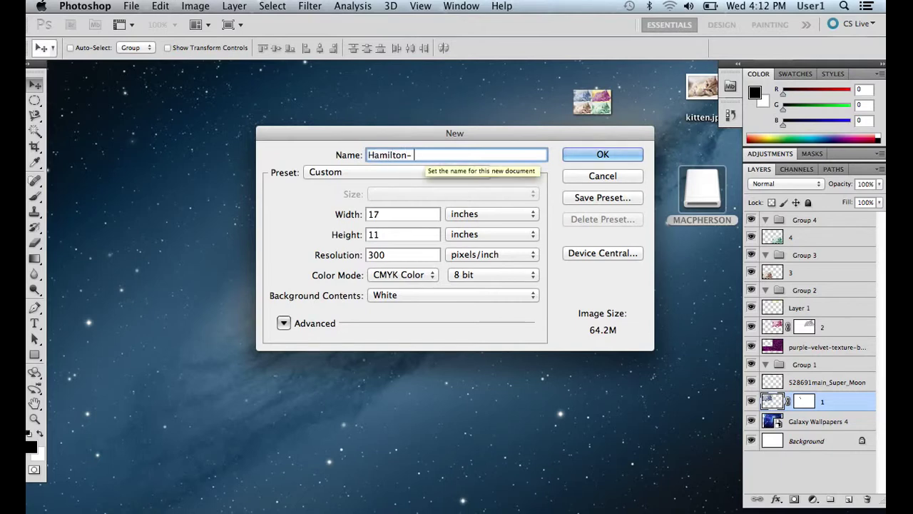
{"action": "type", "text": " cl"}
{"action": "key", "text": "BackSpace"}
{"action": "type", "text": "olour scheme"}
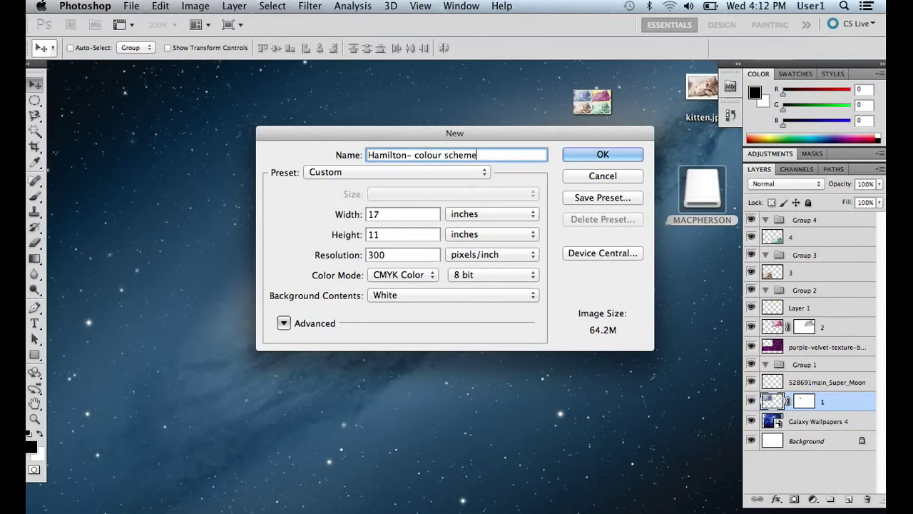
{"action": "type", "text": " assignment"}
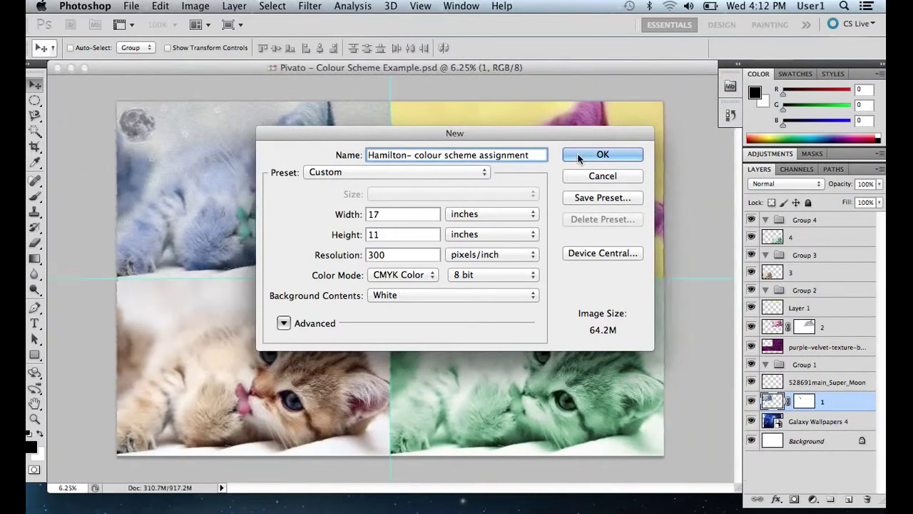
{"action": "left_click", "coordinate": [580, 156]}
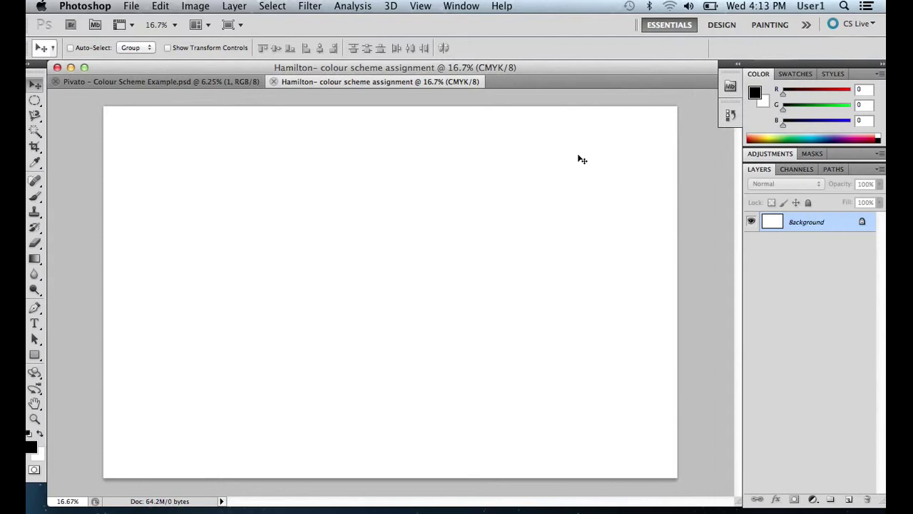
Place kitten.jpg from the Desktop into the document and scale it down to about 61% from its upper-left corner
{"action": "left_click", "coordinate": [130, 6]}
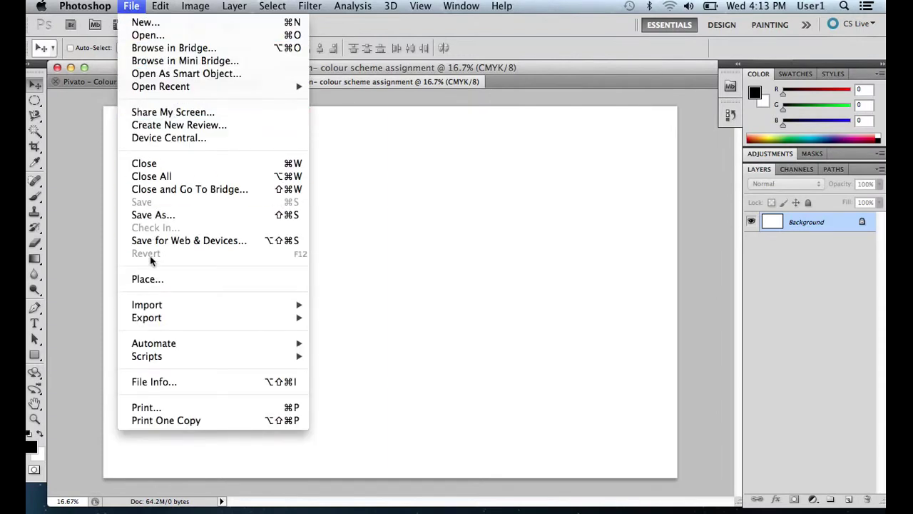
{"action": "left_click", "coordinate": [154, 279]}
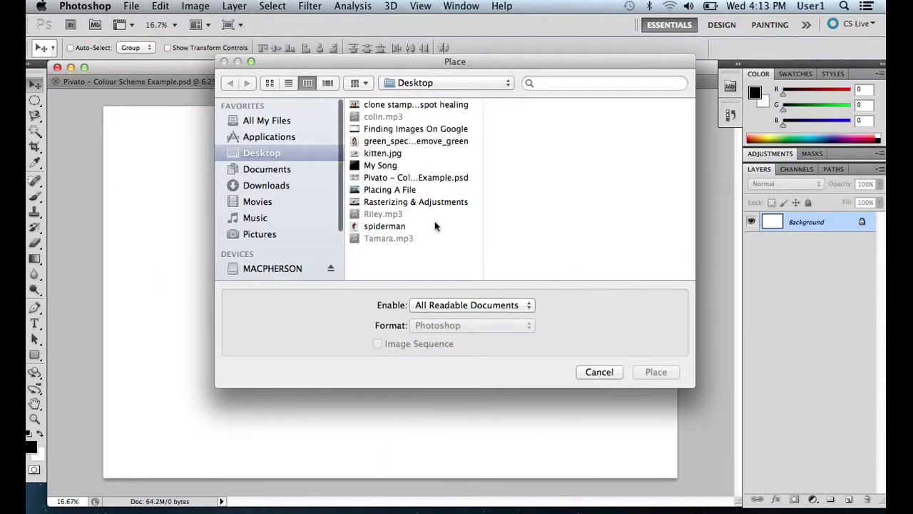
{"action": "left_click", "coordinate": [391, 154]}
{"action": "left_click", "coordinate": [646, 371]}
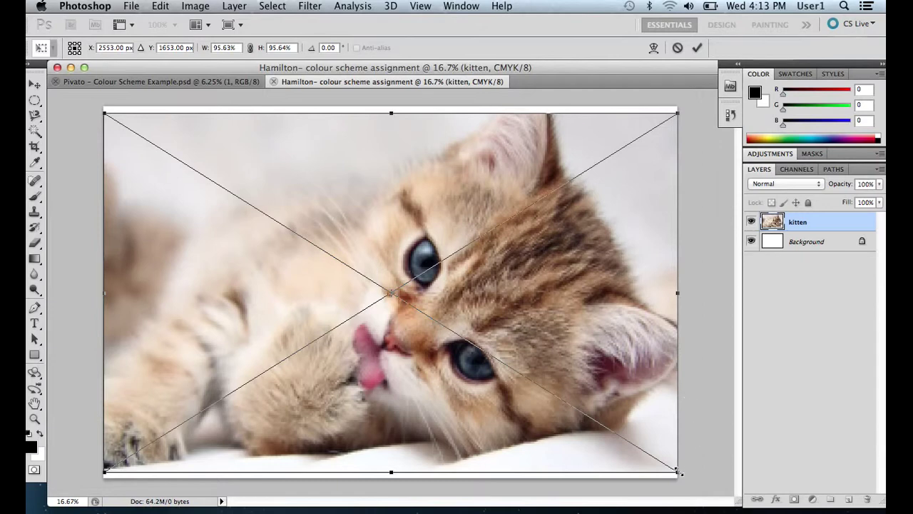
{"action": "left_click_drag", "start_coordinate": [675, 469], "coordinate": [477, 333]}
{"action": "key", "text": "Return"}
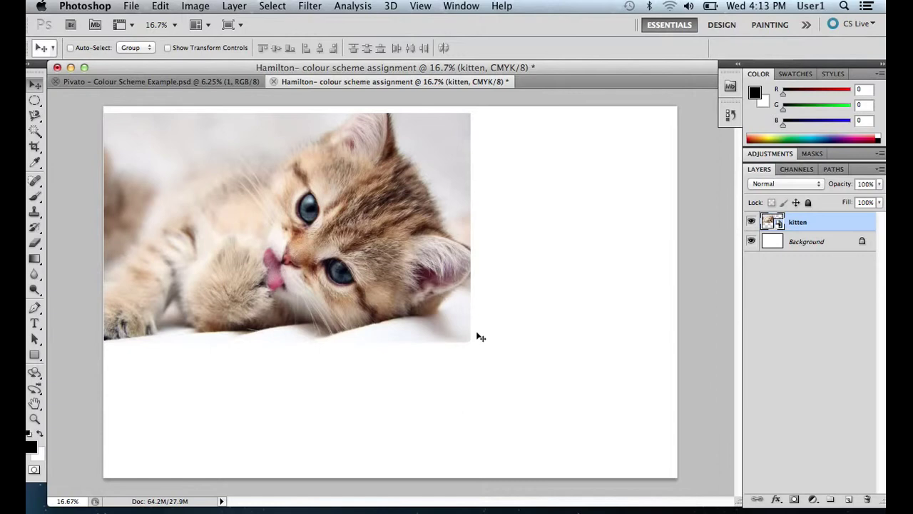
Show the rulers and add a vertical guide at about 21.5 and a horizontal guide at about 15 on the rulers
{"action": "left_click", "coordinate": [421, 7]}
{"action": "left_click", "coordinate": [434, 254]}
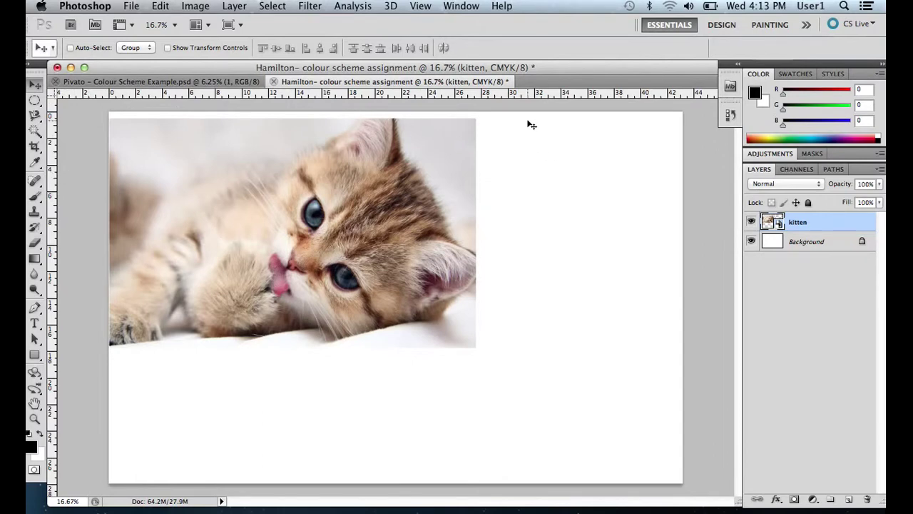
{"action": "left_click_drag", "start_coordinate": [514, 99], "coordinate": [526, 299]}
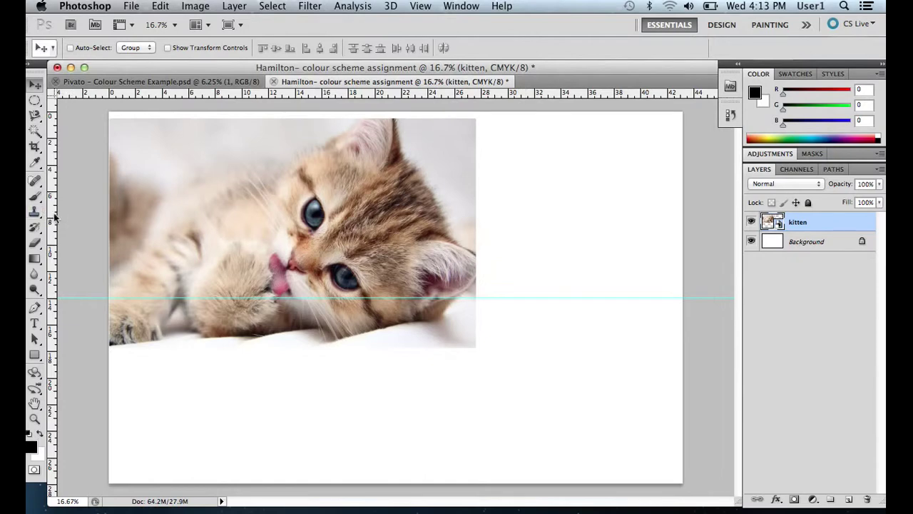
{"action": "left_click_drag", "start_coordinate": [55, 222], "coordinate": [398, 224]}
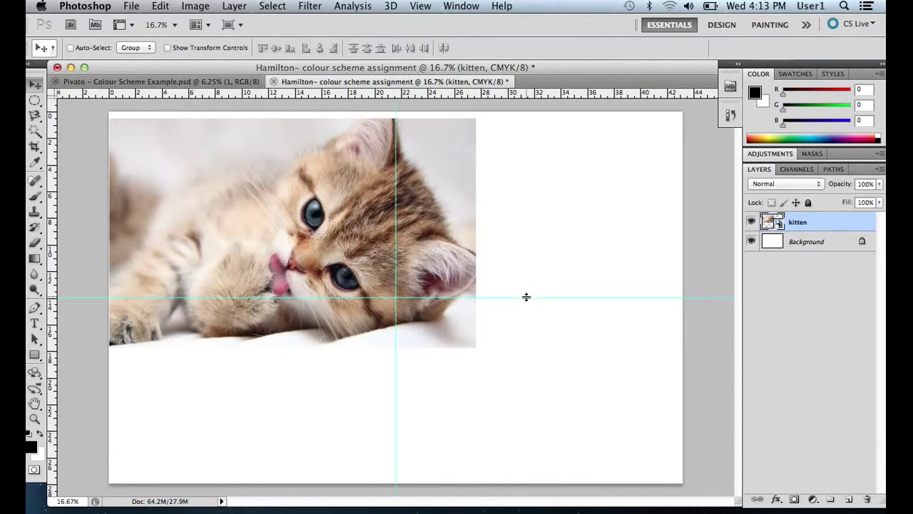
{"action": "left_click_drag", "start_coordinate": [526, 297], "coordinate": [525, 305]}
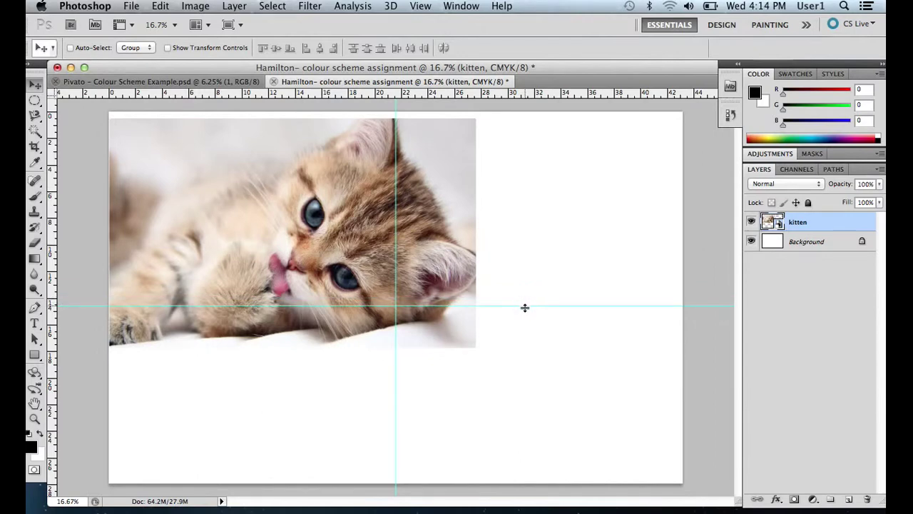
{"action": "left_click_drag", "start_coordinate": [525, 307], "coordinate": [524, 311]}
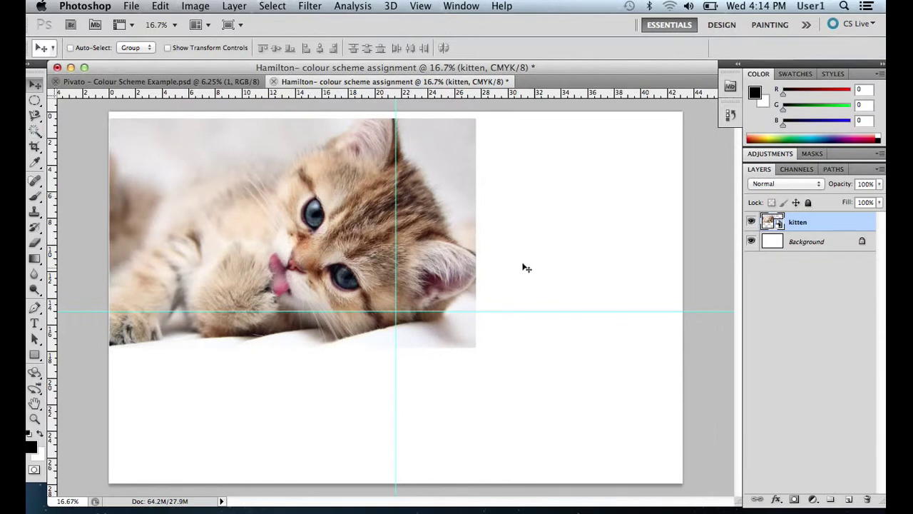
Free Transform the kitten image to about 53% and align it with the page top and both guides to fill the upper-left quadrant
{"action": "left_click", "coordinate": [157, 8]}
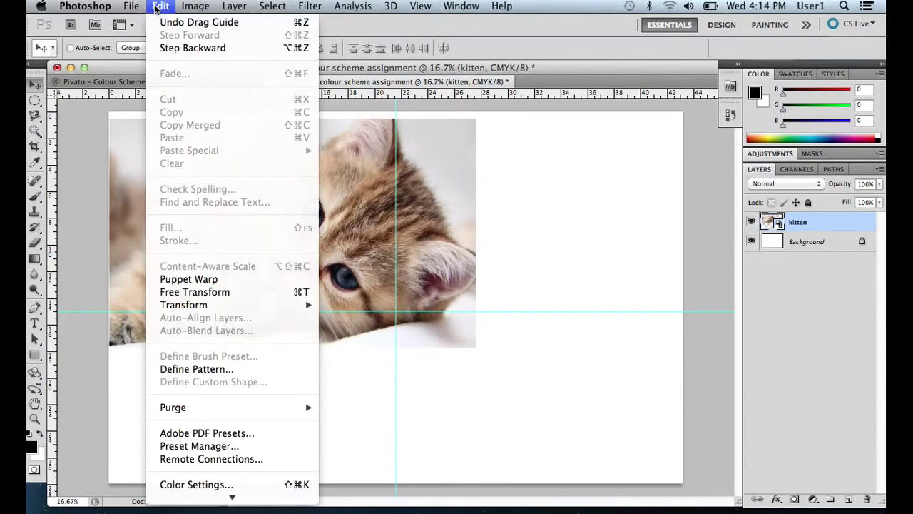
{"action": "left_click", "coordinate": [213, 294]}
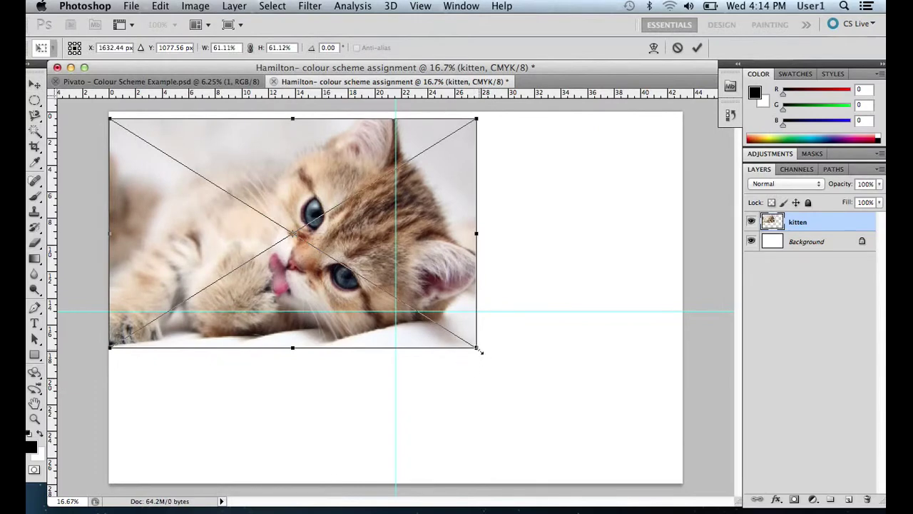
{"action": "left_click_drag", "start_coordinate": [480, 350], "coordinate": [400, 300]}
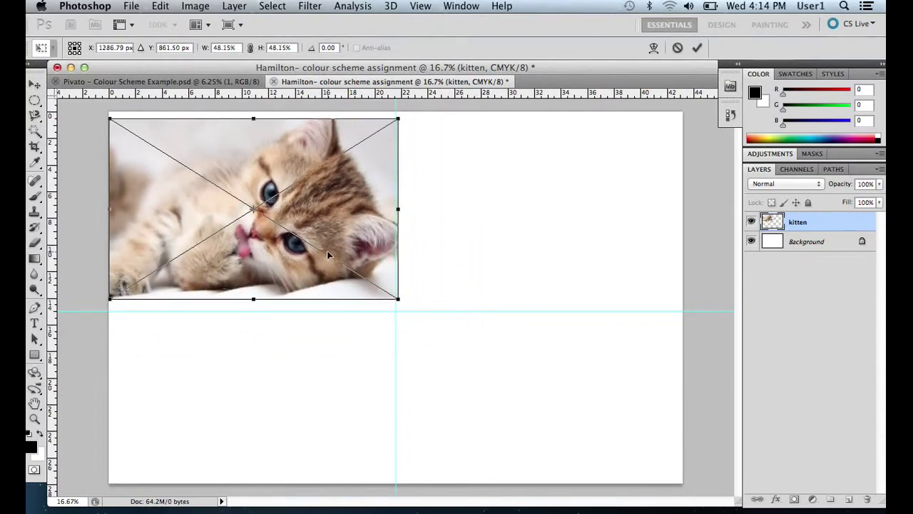
{"action": "left_click_drag", "start_coordinate": [327, 250], "coordinate": [325, 243]}
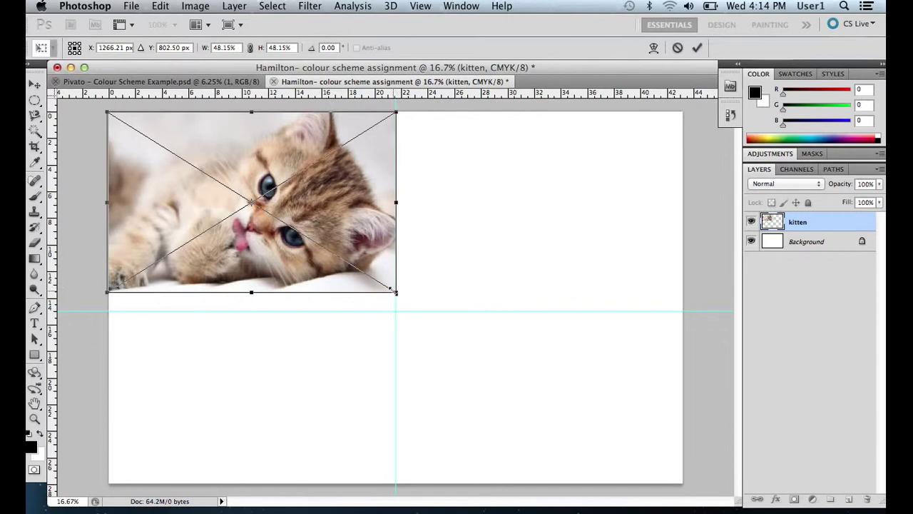
{"action": "left_click_drag", "start_coordinate": [396, 292], "coordinate": [418, 315]}
{"action": "left_click_drag", "start_coordinate": [370, 256], "coordinate": [344, 255]}
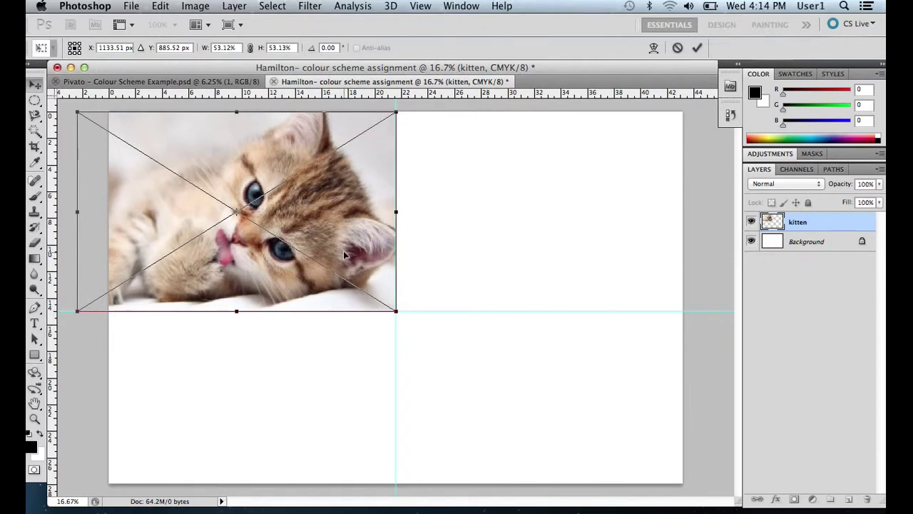
{"action": "key", "text": "Return"}
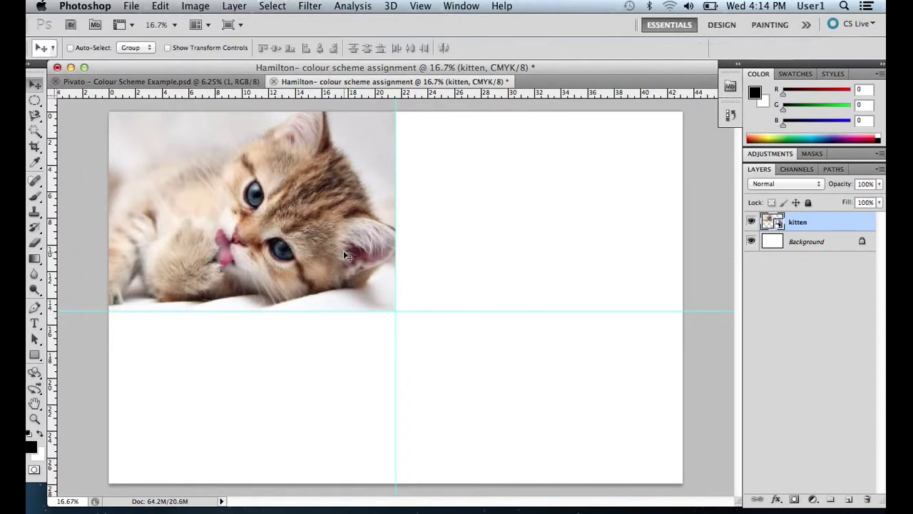
Rasterize the kitten layer and duplicate it three times
{"action": "right_click", "coordinate": [829, 224]}
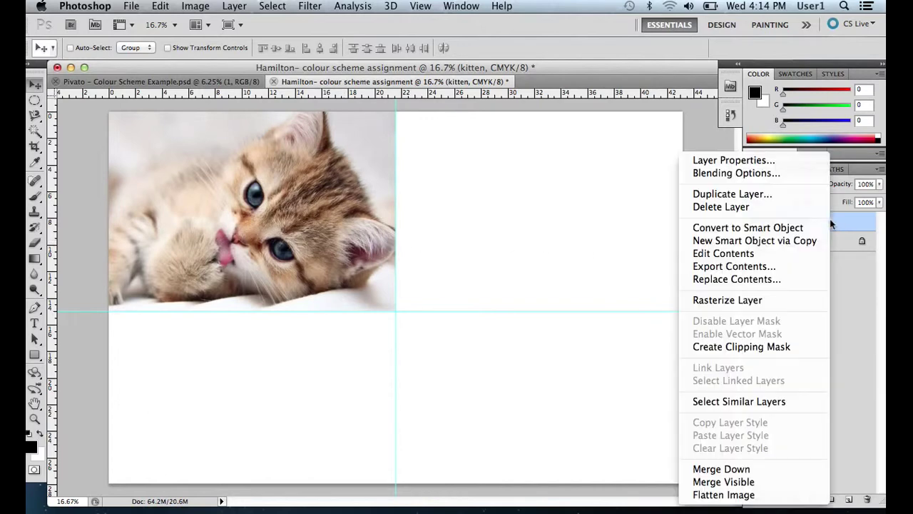
{"action": "left_click", "coordinate": [755, 302]}
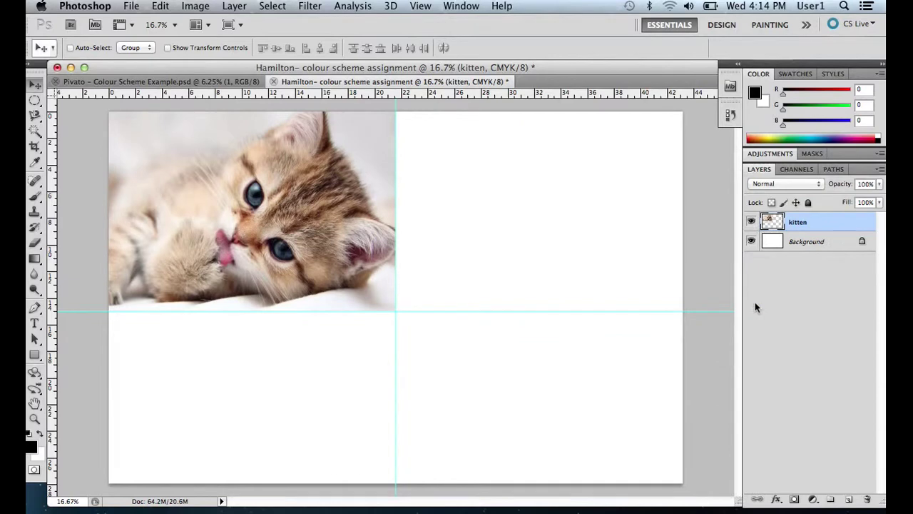
{"action": "right_click", "coordinate": [824, 225]}
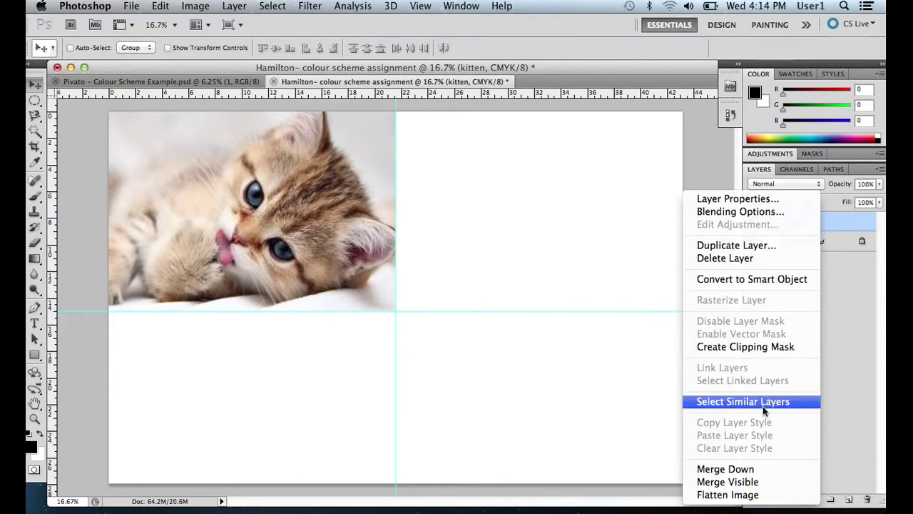
{"action": "left_click", "coordinate": [783, 247]}
{"action": "key", "text": "Return"}
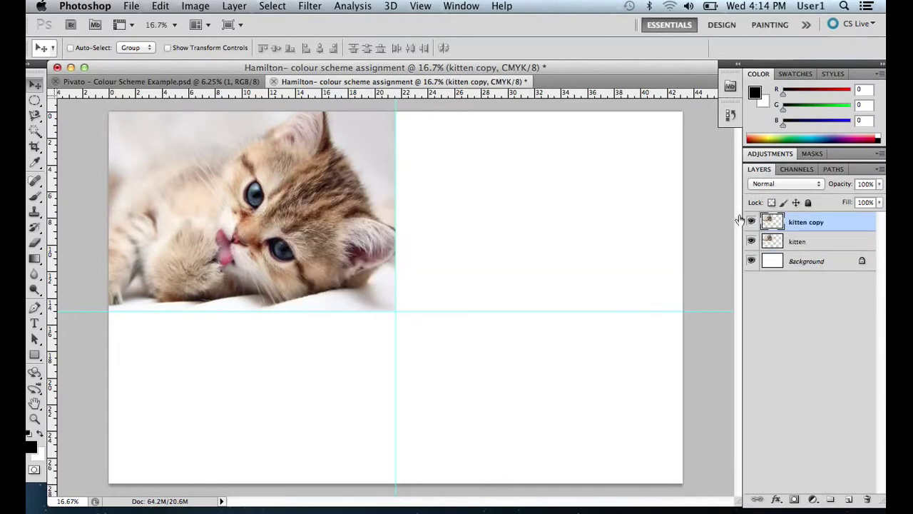
{"action": "right_click", "coordinate": [831, 222]}
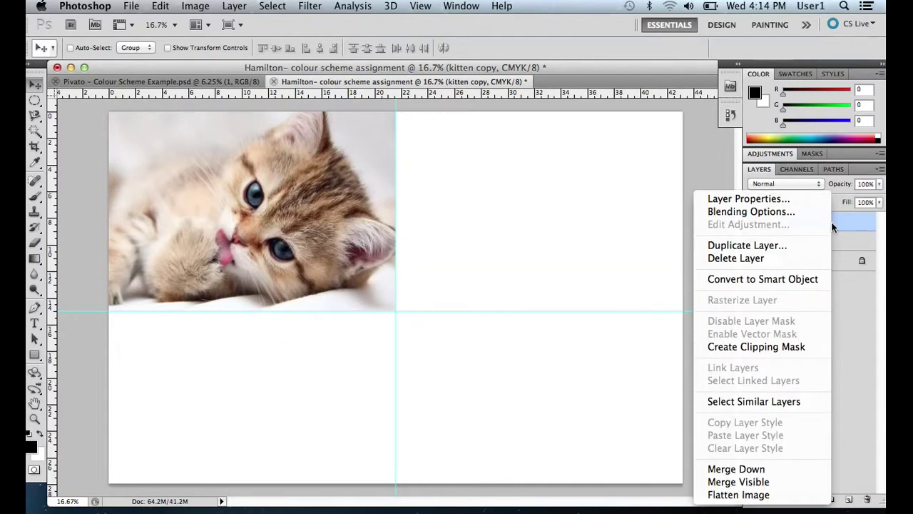
{"action": "left_click", "coordinate": [763, 247]}
{"action": "left_click", "coordinate": [581, 207]}
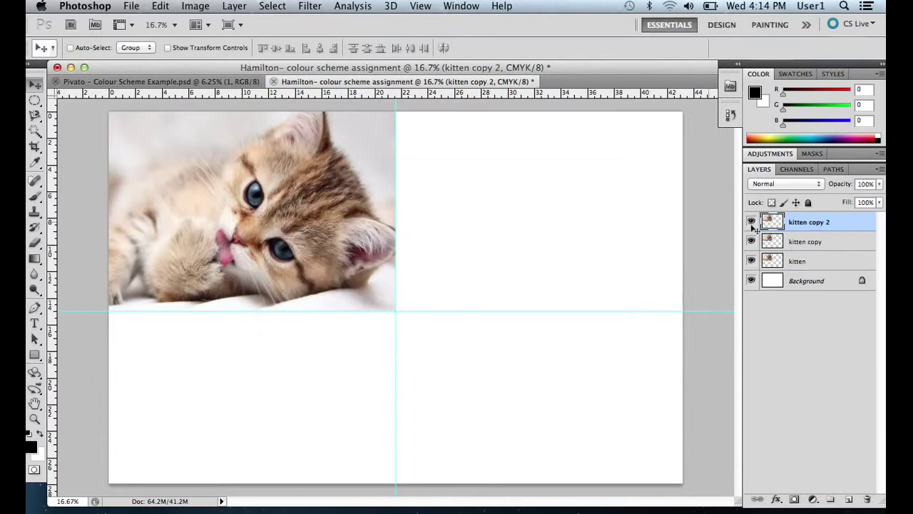
{"action": "right_click", "coordinate": [833, 221]}
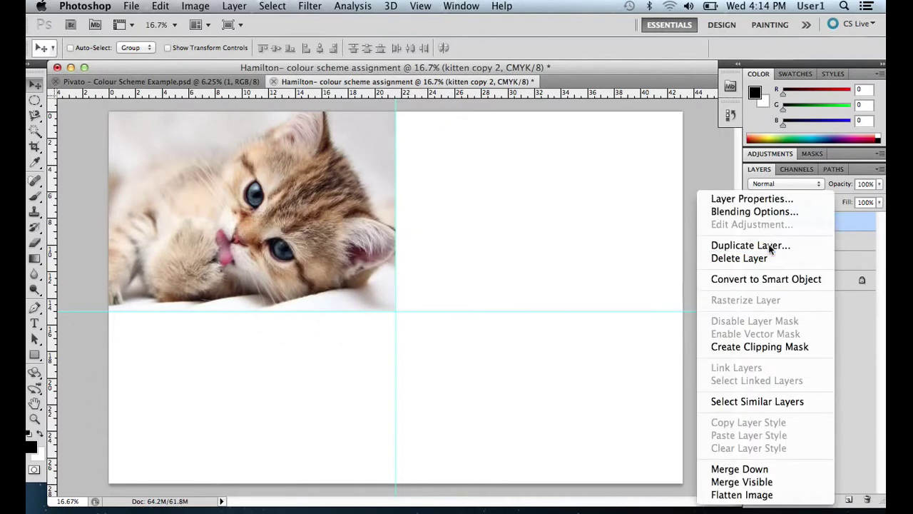
{"action": "left_click", "coordinate": [750, 246]}
{"action": "left_click", "coordinate": [586, 205]}
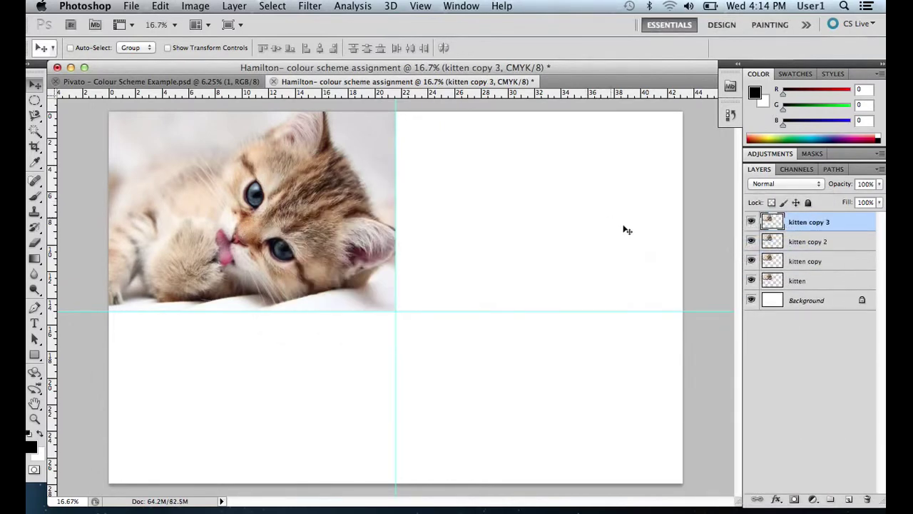
Move the kitten copy 3 layer to the page's upper-right corner and the kitten copy 2 layer to its lower-left corner
{"action": "left_click_drag", "start_coordinate": [356, 254], "coordinate": [550, 244]}
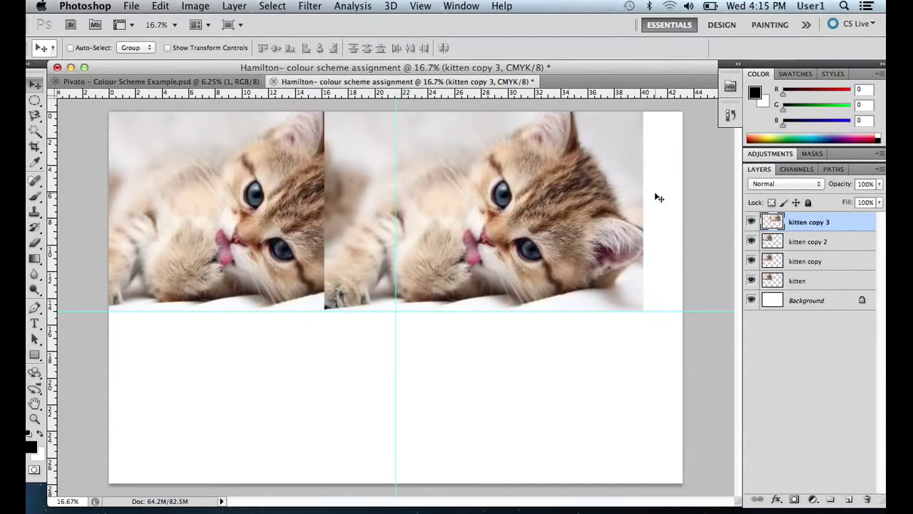
{"action": "left_click_drag", "start_coordinate": [577, 209], "coordinate": [617, 206]}
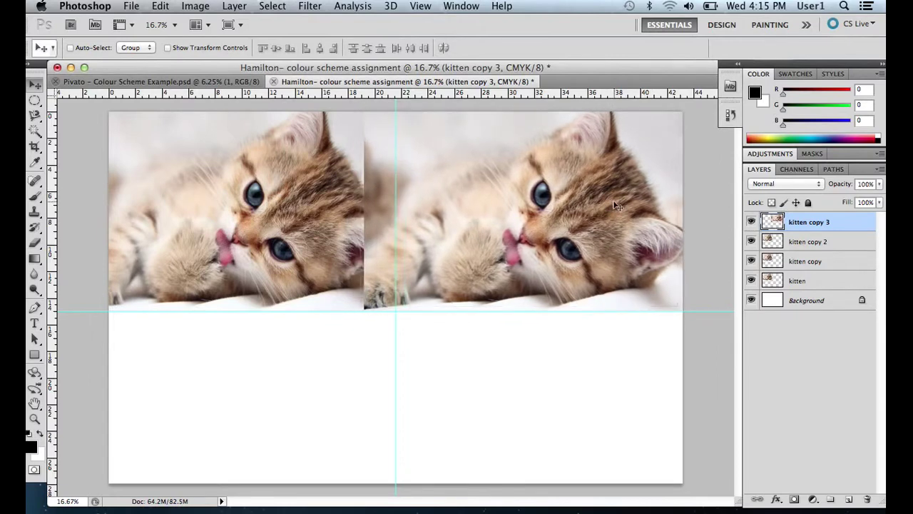
{"action": "left_click", "coordinate": [810, 242]}
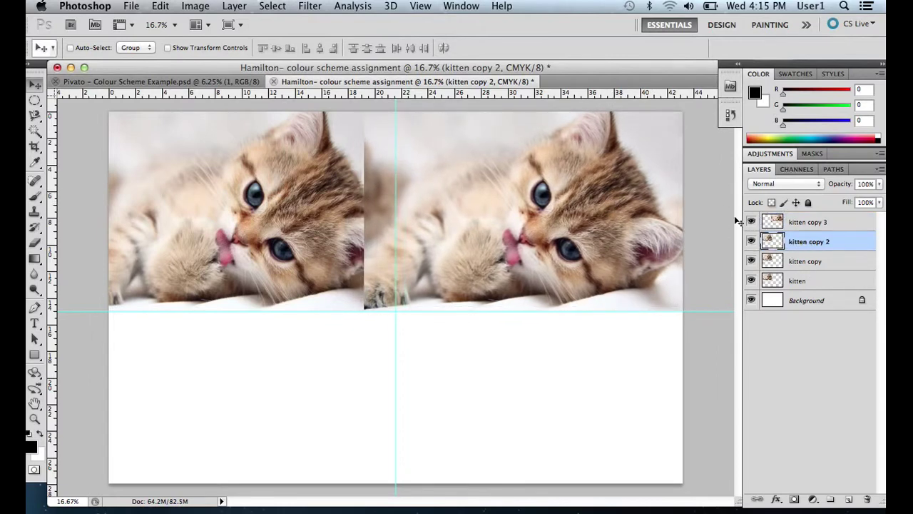
{"action": "left_click_drag", "start_coordinate": [303, 201], "coordinate": [311, 379]}
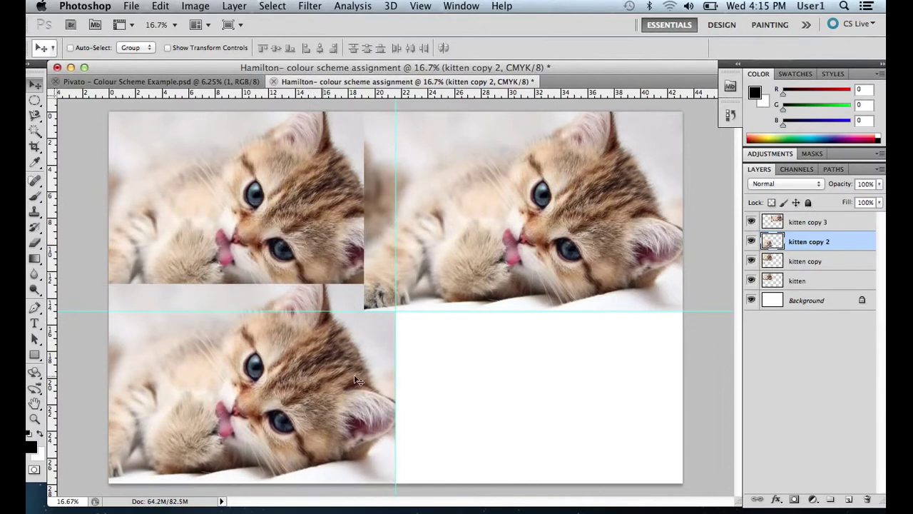
Move the kitten copy layer to the page's lower-right corner and place the kitten layer above it in the layer order
{"action": "left_click", "coordinate": [808, 261]}
{"action": "left_click_drag", "start_coordinate": [262, 178], "coordinate": [558, 348]}
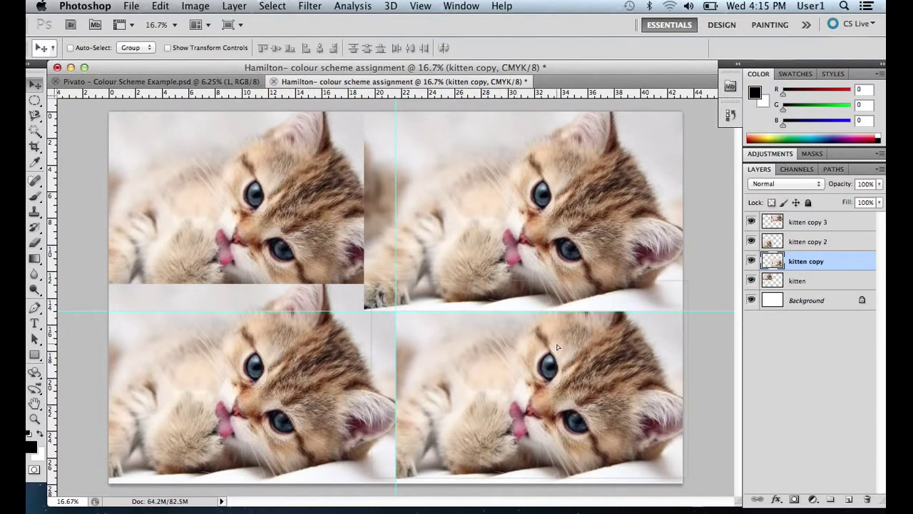
{"action": "mouse_move", "coordinate": [617, 381]}
{"action": "left_mouse_down"}
{"action": "mouse_move", "coordinate": [603, 379]}
{"action": "mouse_move", "coordinate": [611, 377]}
{"action": "left_mouse_up"}
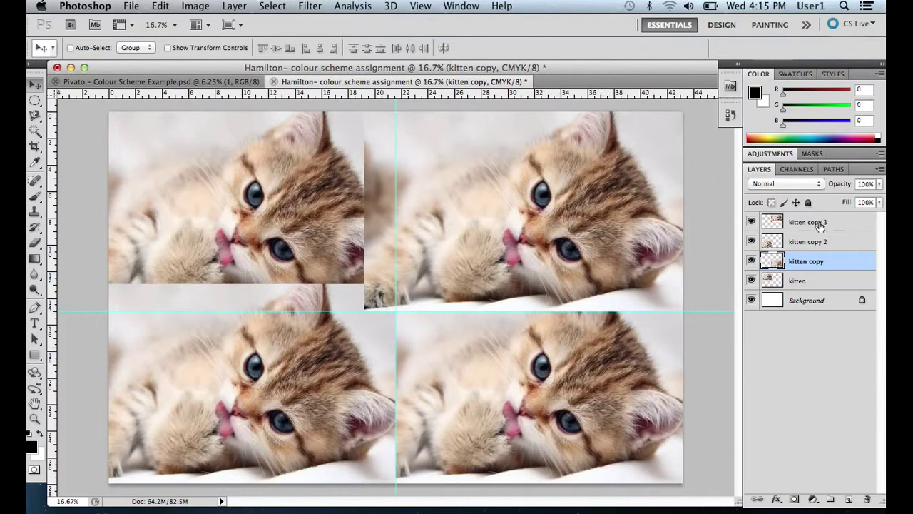
{"action": "left_click_drag", "start_coordinate": [820, 225], "coordinate": [817, 254]}
{"action": "left_click_drag", "start_coordinate": [805, 291], "coordinate": [798, 261]}
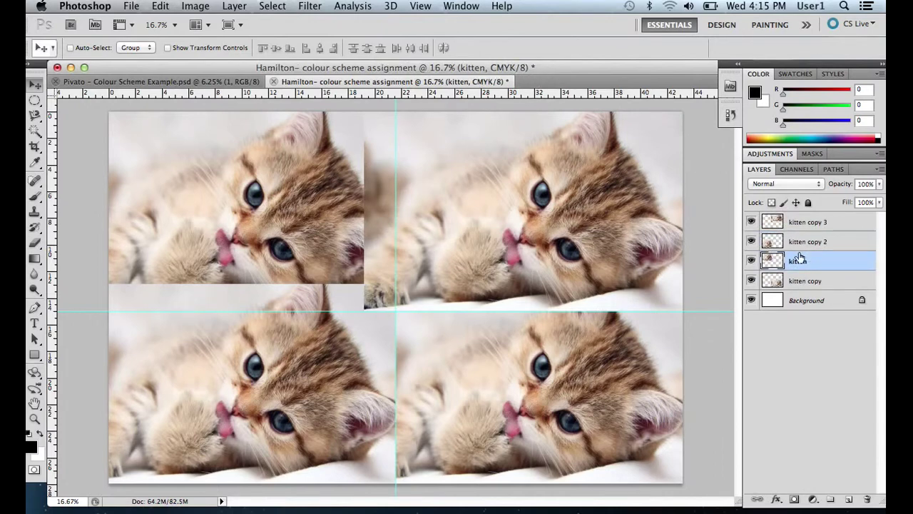
Delete the strip of the kitten copy 3 layer that extends past the vertical guide over the upper-left image, using a rectangular marquee
{"action": "left_click_drag", "start_coordinate": [34, 100], "coordinate": [80, 98]}
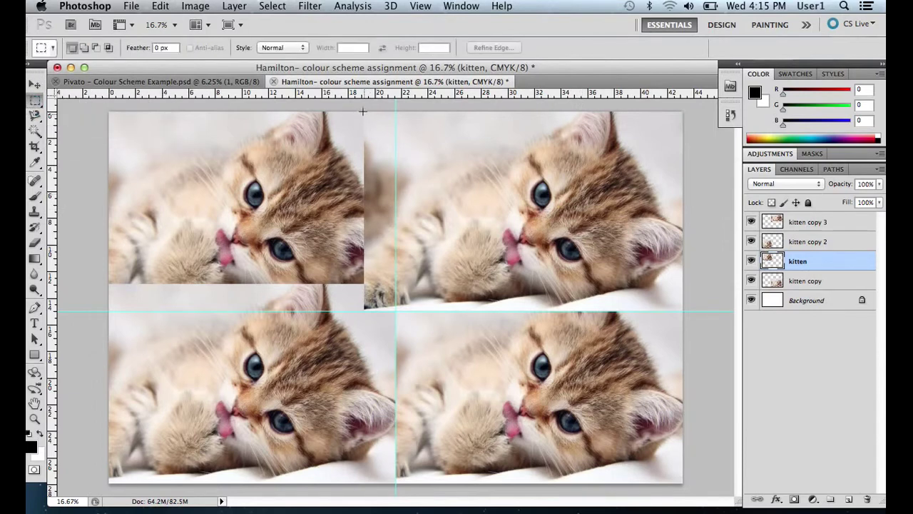
{"action": "left_click_drag", "start_coordinate": [371, 274], "coordinate": [396, 333]}
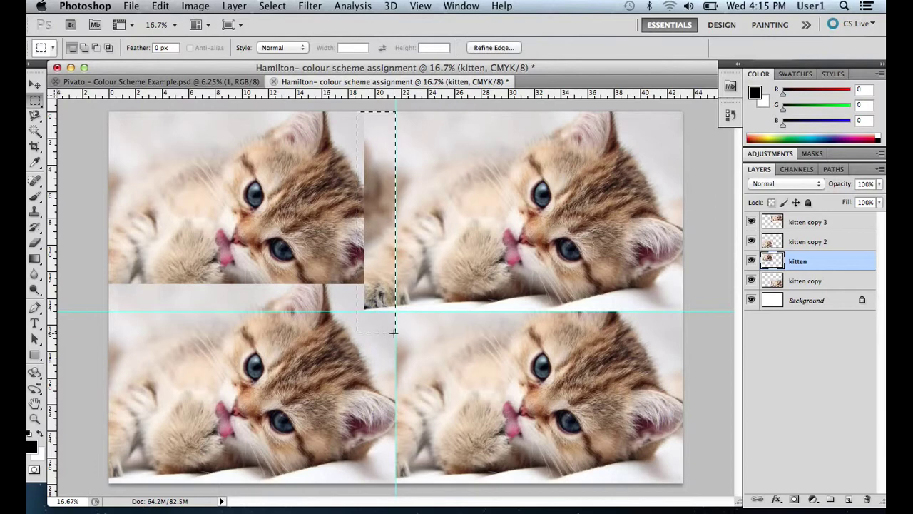
{"action": "left_click", "coordinate": [809, 242]}
{"action": "left_click", "coordinate": [814, 223]}
{"action": "key", "text": "Delete"}
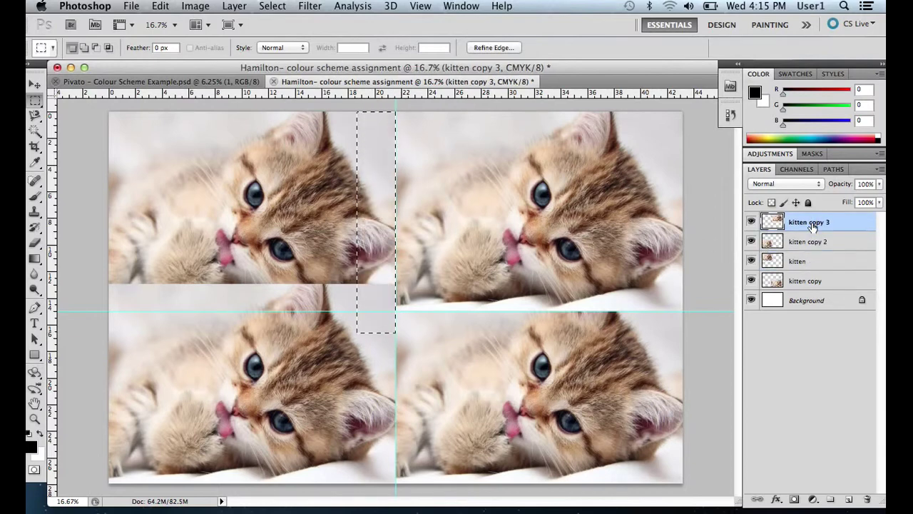
Delete the strip of the kitten copy 2 layer that extends above the horizontal guide, and clear the selection
{"action": "left_click", "coordinate": [809, 241]}
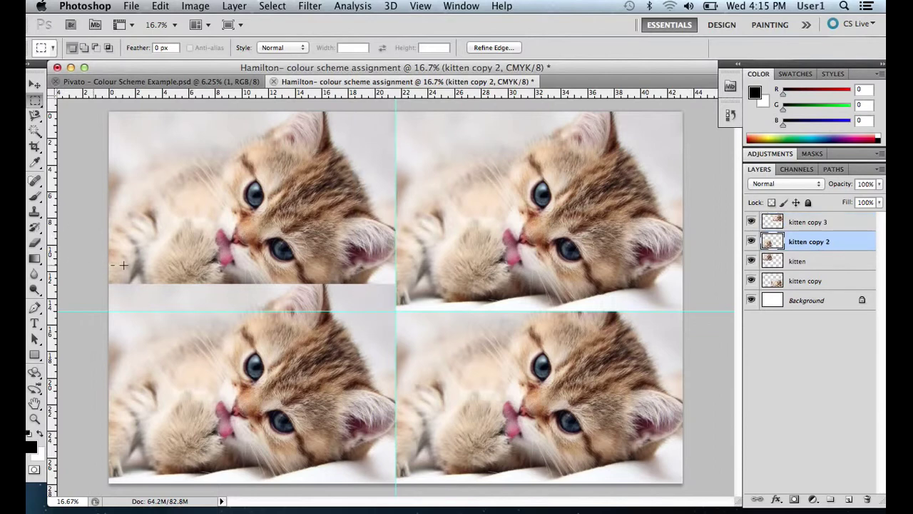
{"action": "left_click_drag", "start_coordinate": [109, 266], "coordinate": [397, 308]}
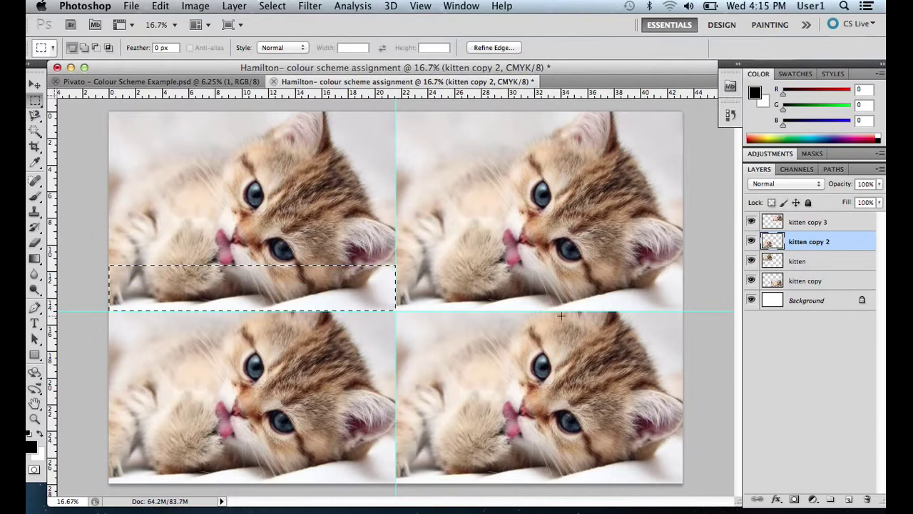
{"action": "left_click", "coordinate": [500, 319]}
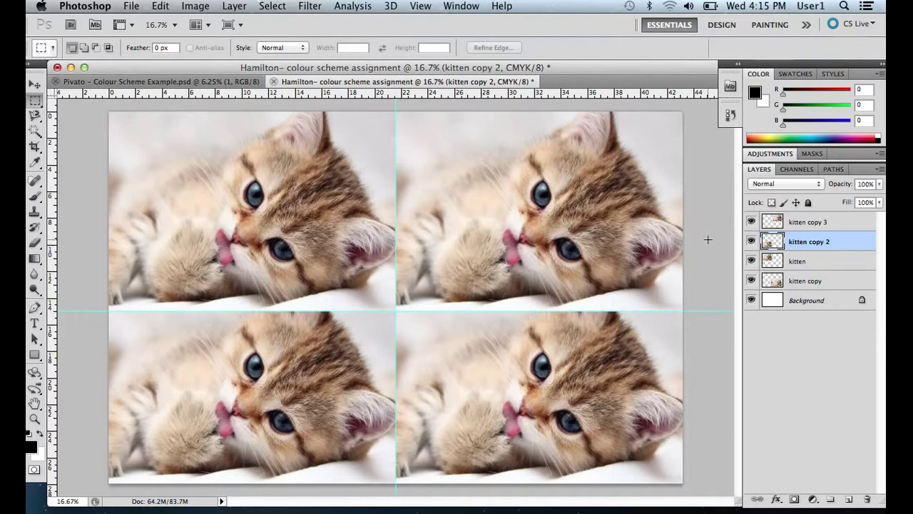
Rename the kitten copy 3 layer as top right and the kitten copy 2 layer as bottom left
{"action": "left_click", "coordinate": [810, 224]}
{"action": "double_click", "coordinate": [813, 222]}
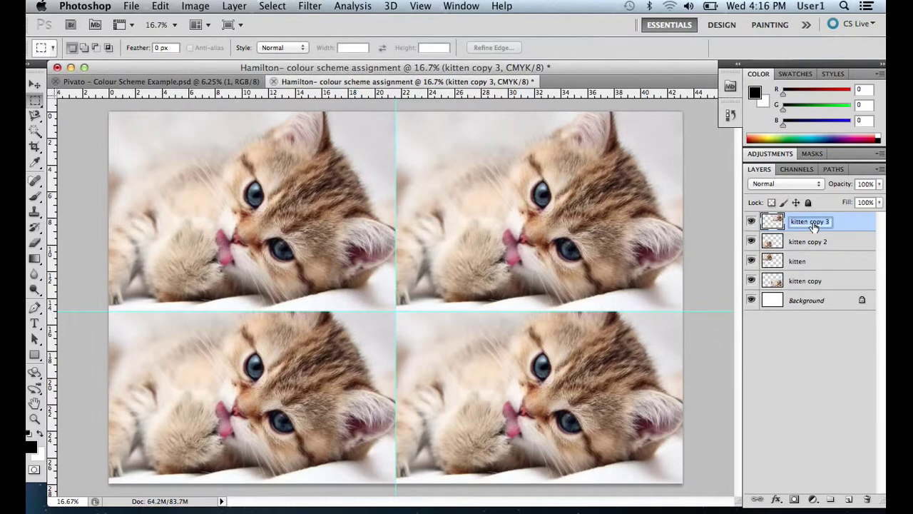
{"action": "type", "text": "top right"}
{"action": "key", "text": "Return"}
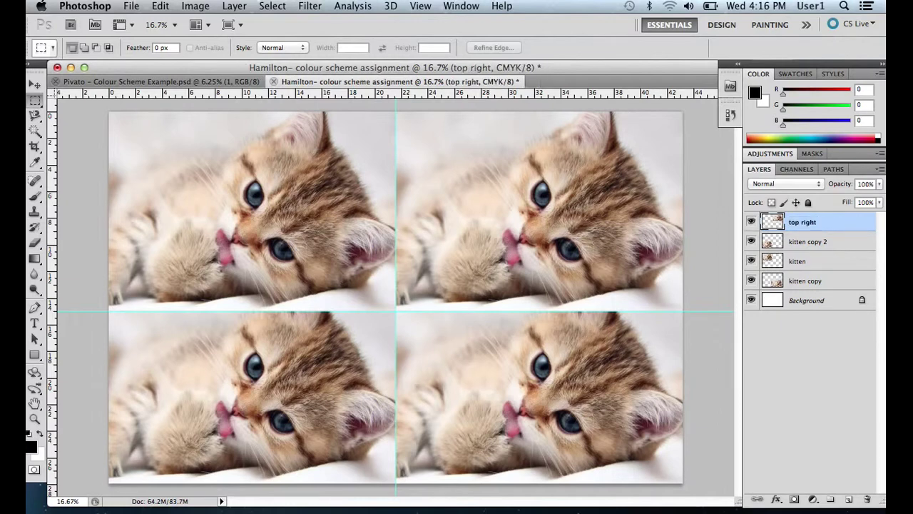
{"action": "double_click", "coordinate": [810, 244]}
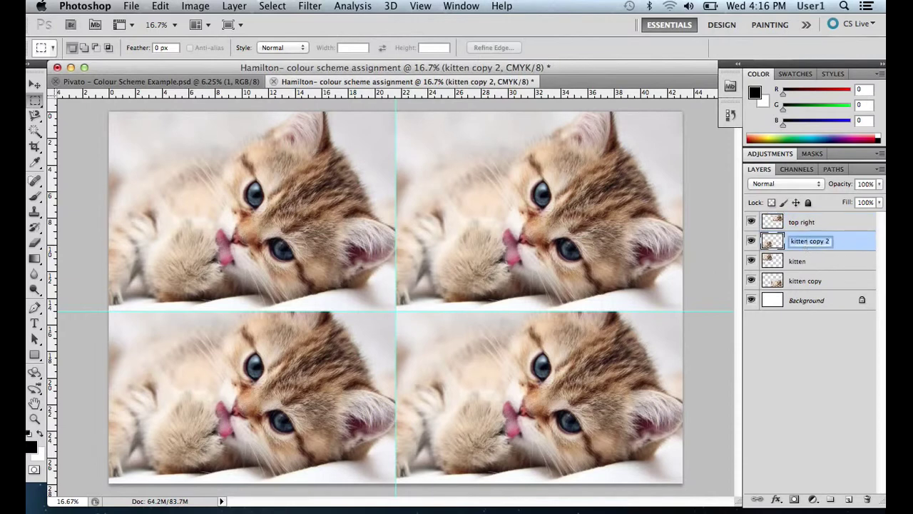
{"action": "type", "text": "bottom left"}
{"action": "key", "text": "Return"}
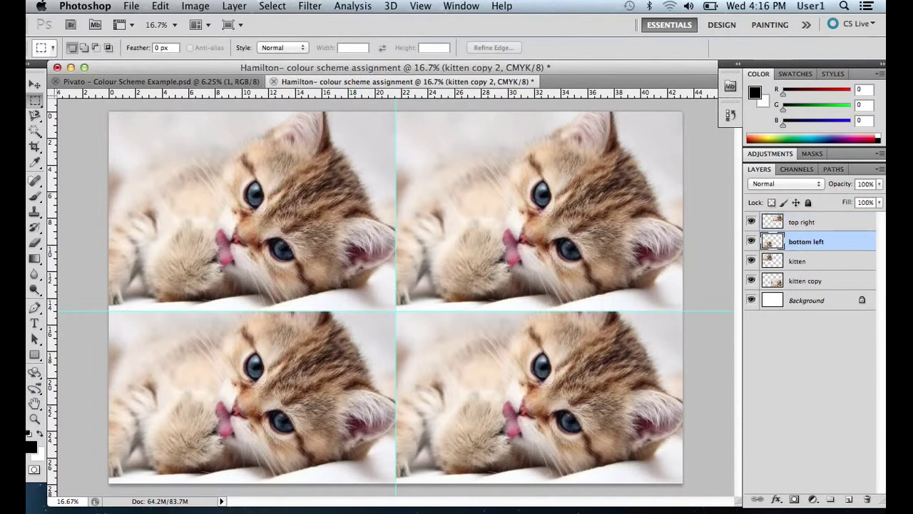
Rename the kitten layer as top left and the kitten copy layer as bottom right
{"action": "double_click", "coordinate": [799, 261]}
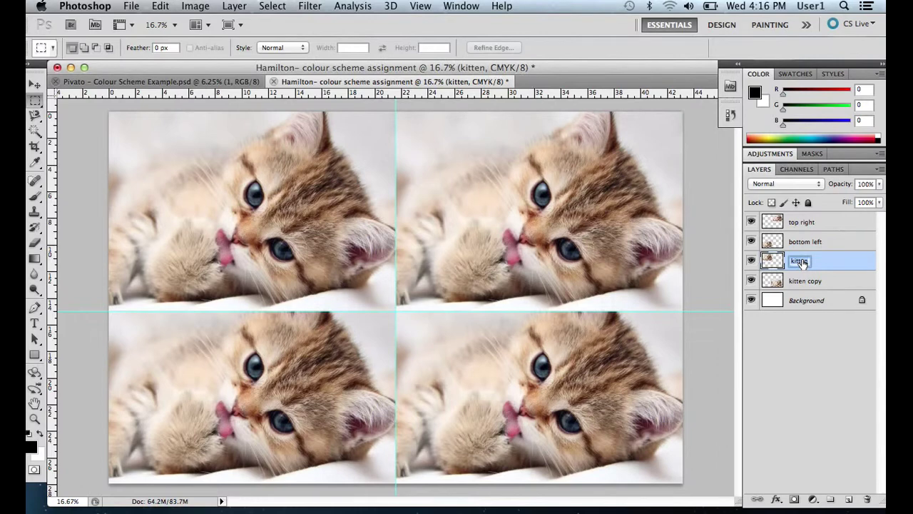
{"action": "type", "text": "top left"}
{"action": "key", "text": "Return"}
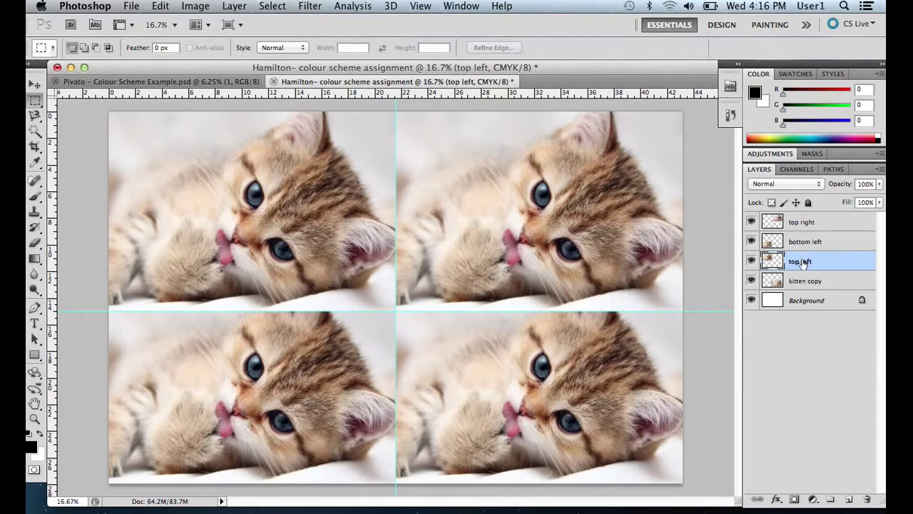
{"action": "double_click", "coordinate": [800, 282]}
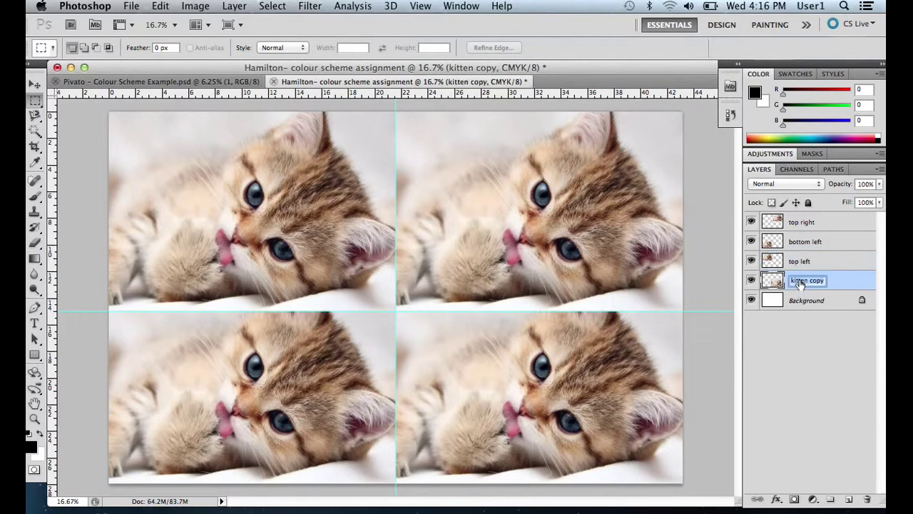
{"action": "type", "text": "bottom right"}
{"action": "key", "text": "Return"}
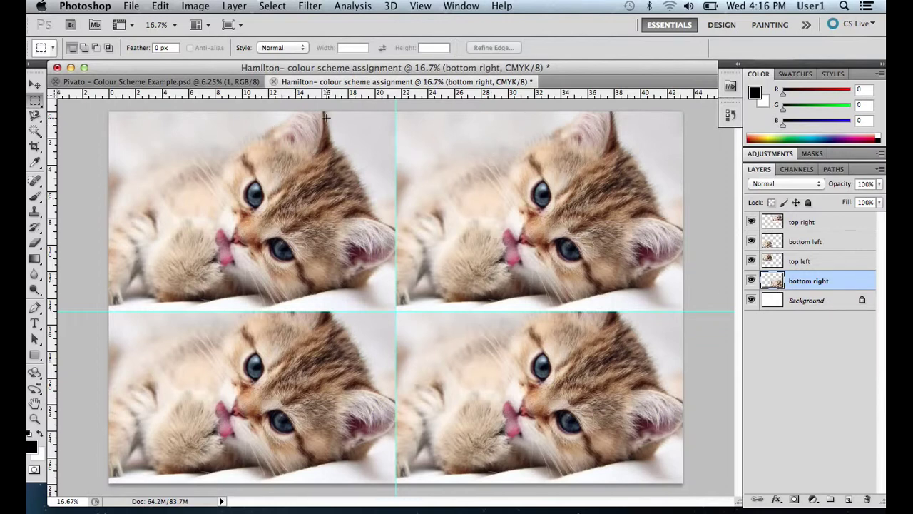
{"action": "left_click", "coordinate": [202, 10]}
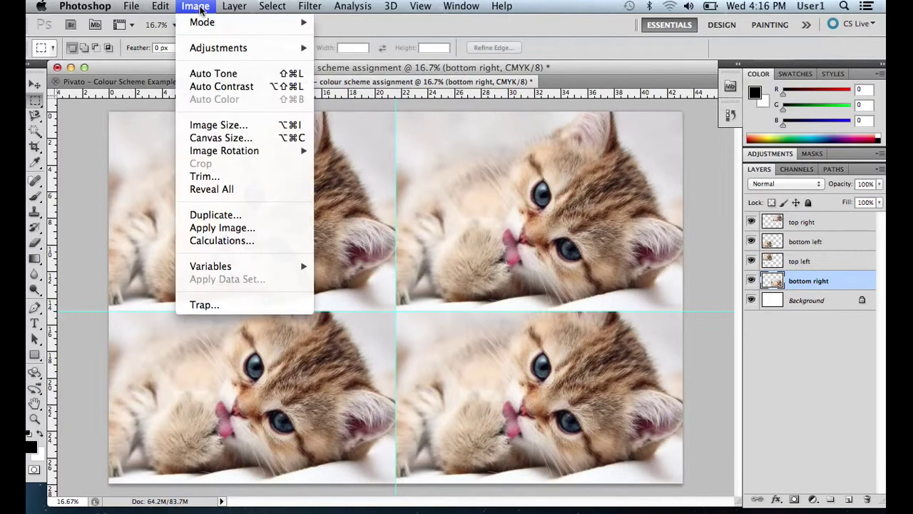
{"action": "mouse_move", "coordinate": [206, 47]}
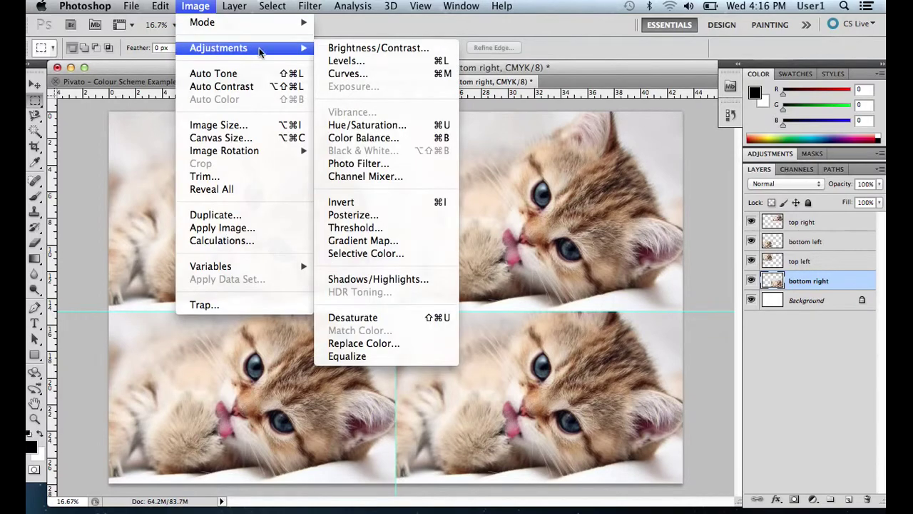
{"action": "mouse_move", "coordinate": [315, 6]}
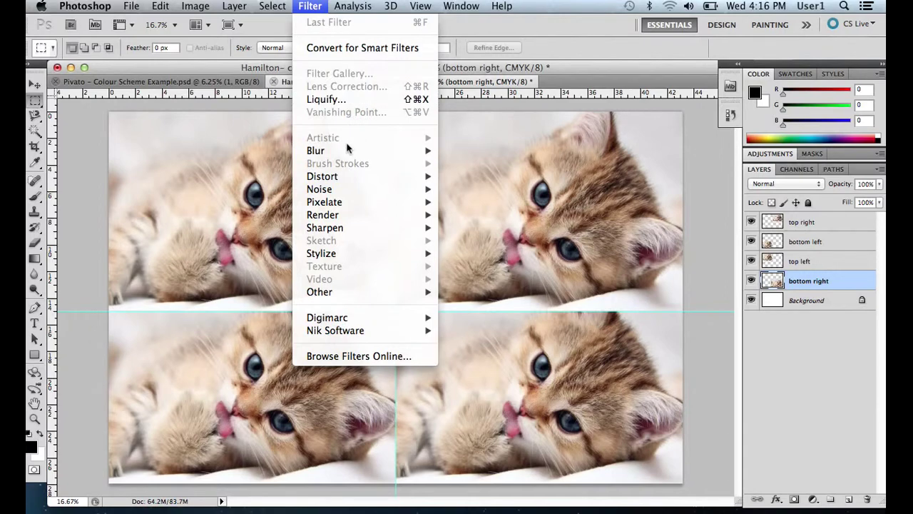
{"action": "left_click", "coordinate": [214, 107]}
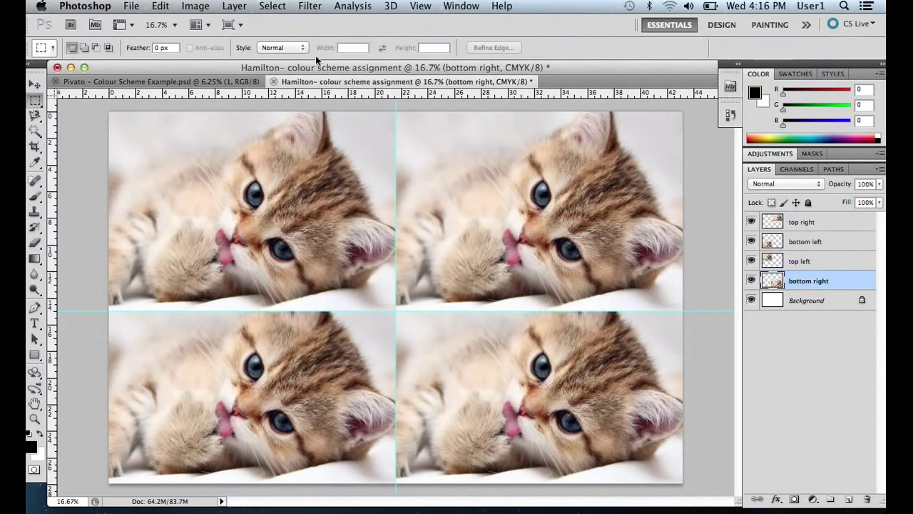
Switch to the colour scheme example document and collapse the layer groups Group 4, Group 2 and Group 1
{"action": "left_click", "coordinate": [171, 83]}
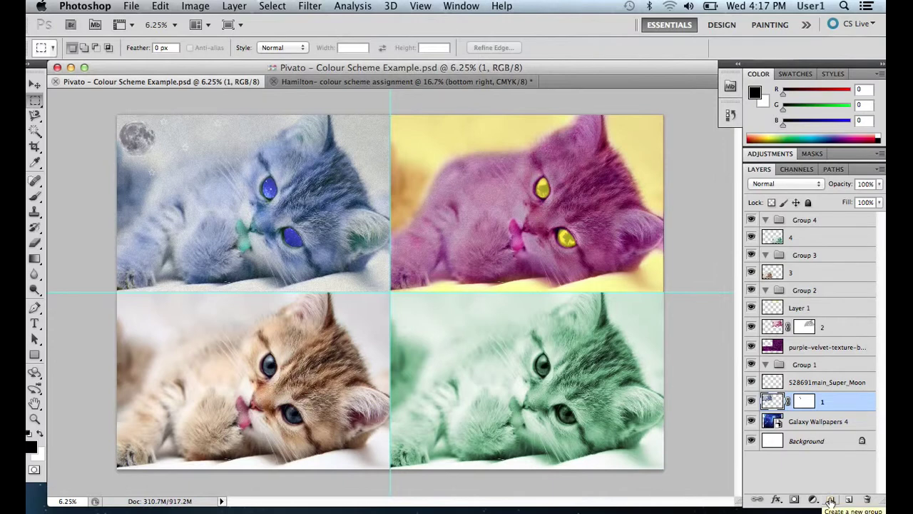
{"action": "left_click", "coordinate": [765, 220]}
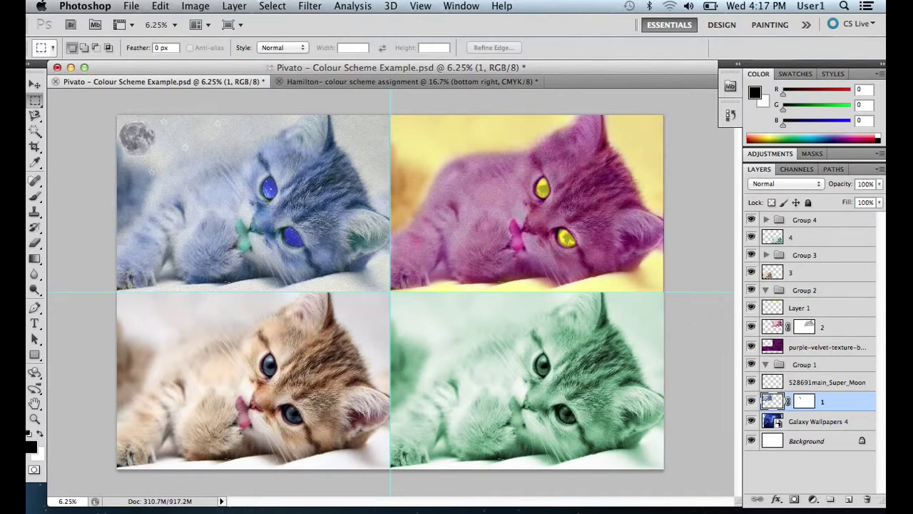
{"action": "left_click", "coordinate": [765, 291]}
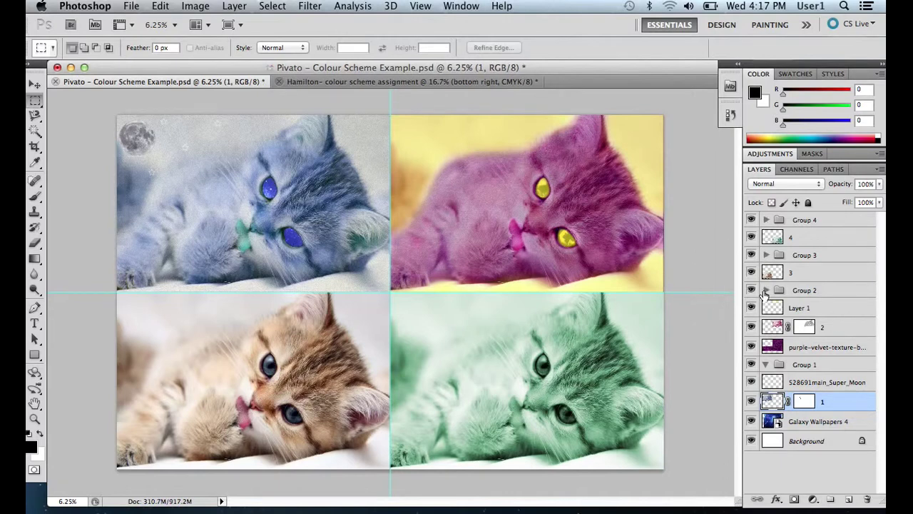
{"action": "left_click", "coordinate": [766, 365]}
{"action": "left_click_drag", "start_coordinate": [810, 238], "coordinate": [809, 225]}
{"action": "left_click_drag", "start_coordinate": [810, 272], "coordinate": [807, 261]}
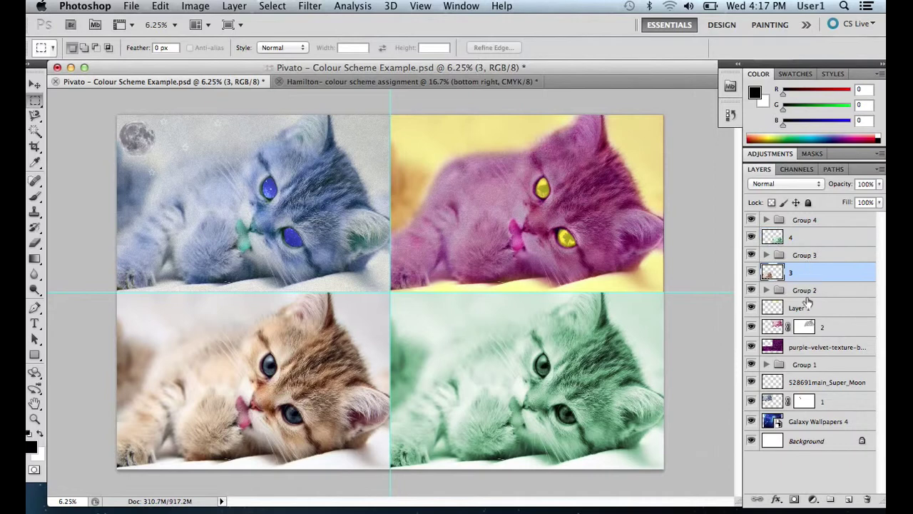
{"action": "left_click", "coordinate": [797, 222]}
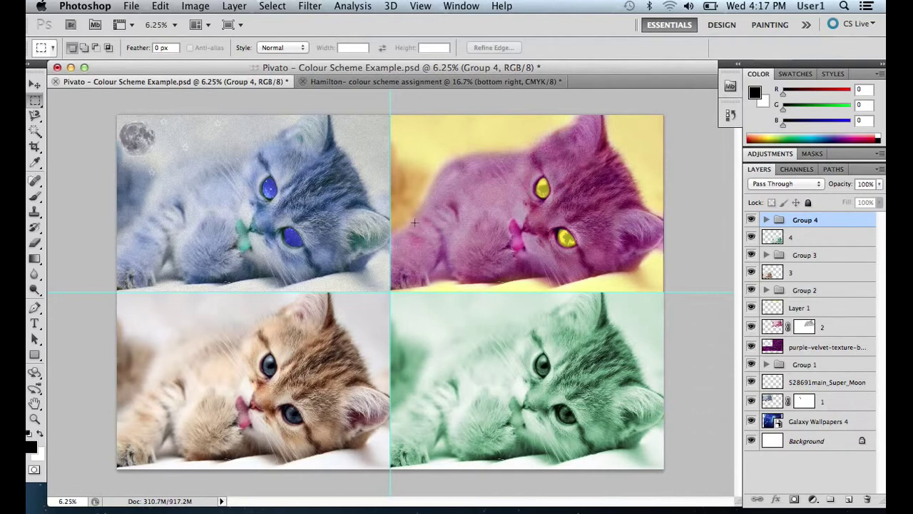
Rename layer 4, the green kitten image, as bottom right
{"action": "left_click", "coordinate": [791, 237]}
{"action": "double_click", "coordinate": [791, 237]}
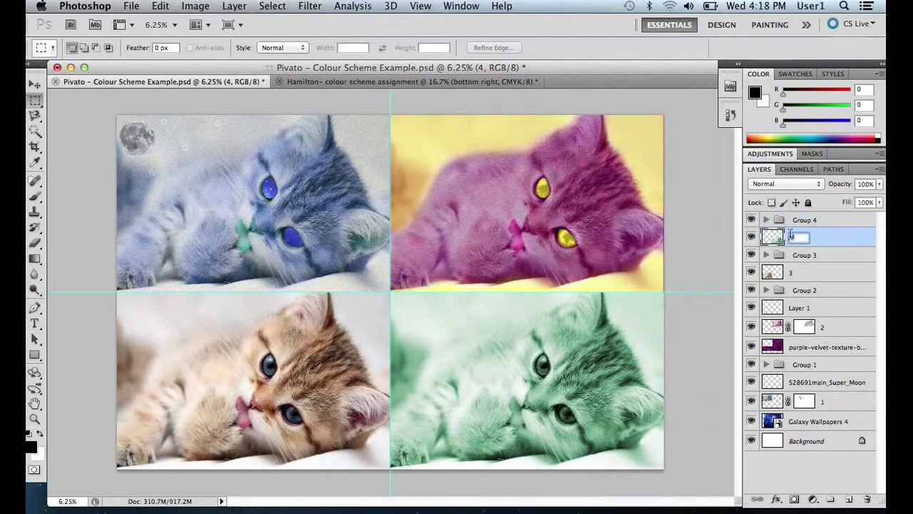
{"action": "type", "text": "bottom right"}
{"action": "key", "text": "Return"}
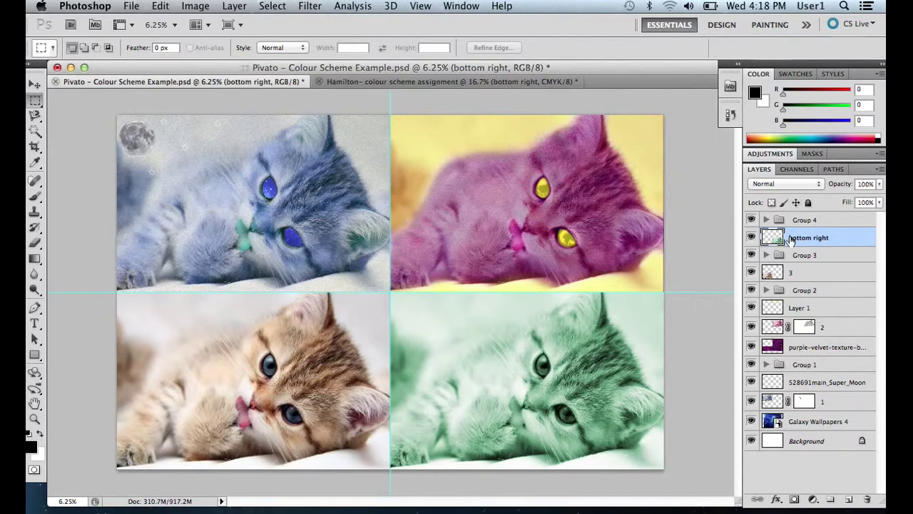
Rename the layer group Group 4 as bottom right
{"action": "double_click", "coordinate": [810, 222]}
{"action": "type", "text": "f"}
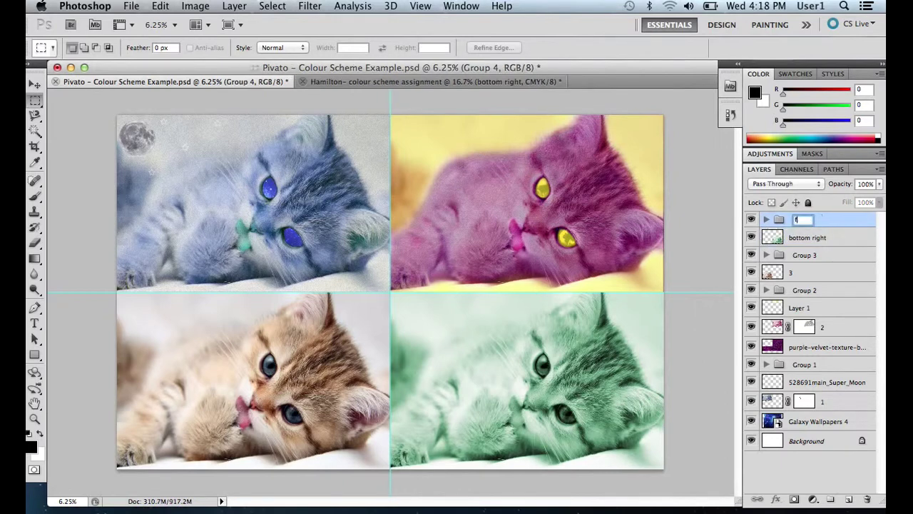
{"action": "type", "text": "bottom right"}
{"action": "key", "text": "Return"}
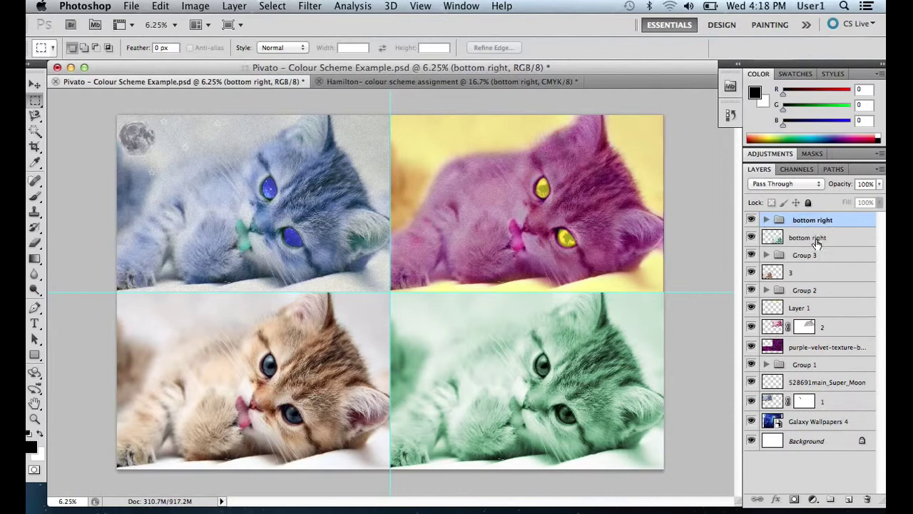
Move the bottom right layer into the bottom right group, check the group's contents and leave it collapsed
{"action": "left_click_drag", "start_coordinate": [815, 243], "coordinate": [818, 220]}
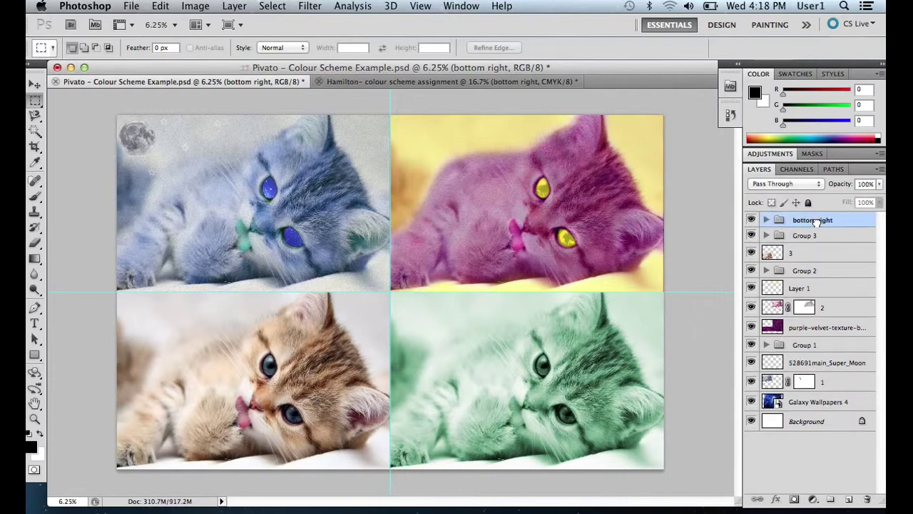
{"action": "left_click", "coordinate": [767, 220]}
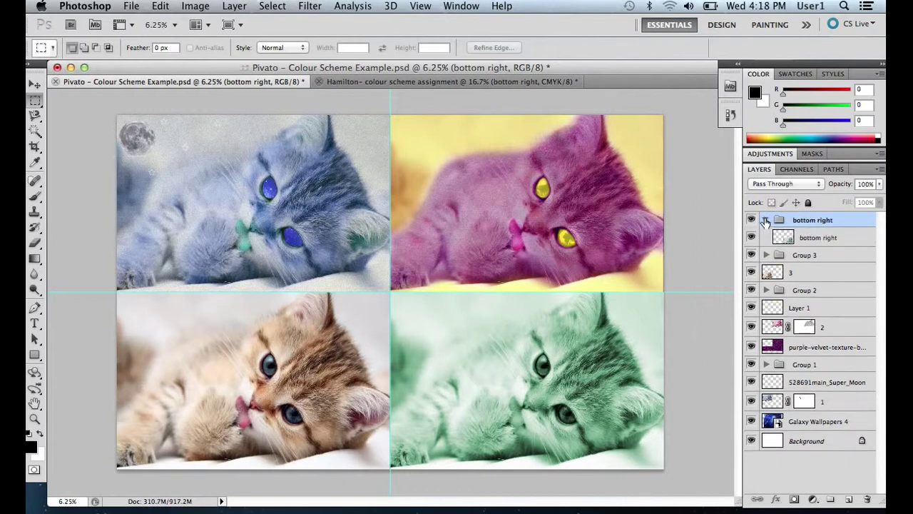
{"action": "left_click", "coordinate": [766, 220]}
{"action": "left_click", "coordinate": [767, 220]}
{"action": "left_click", "coordinate": [766, 220]}
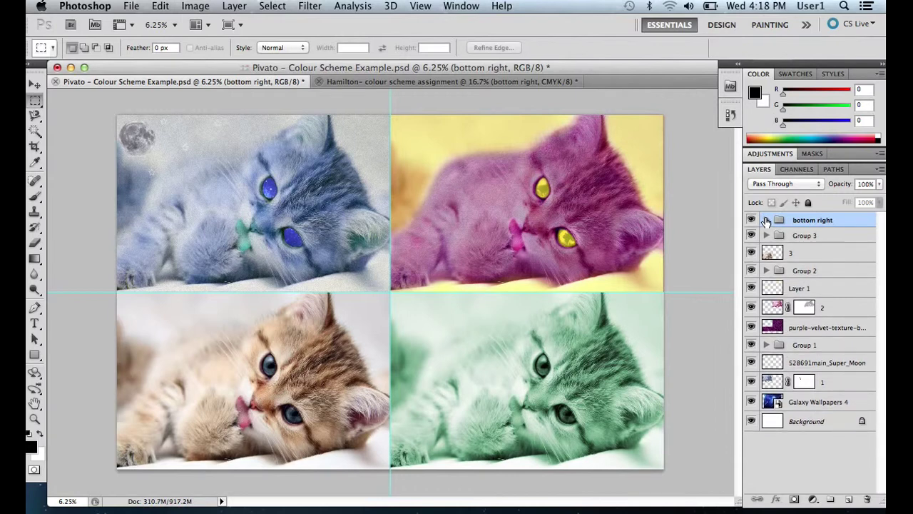